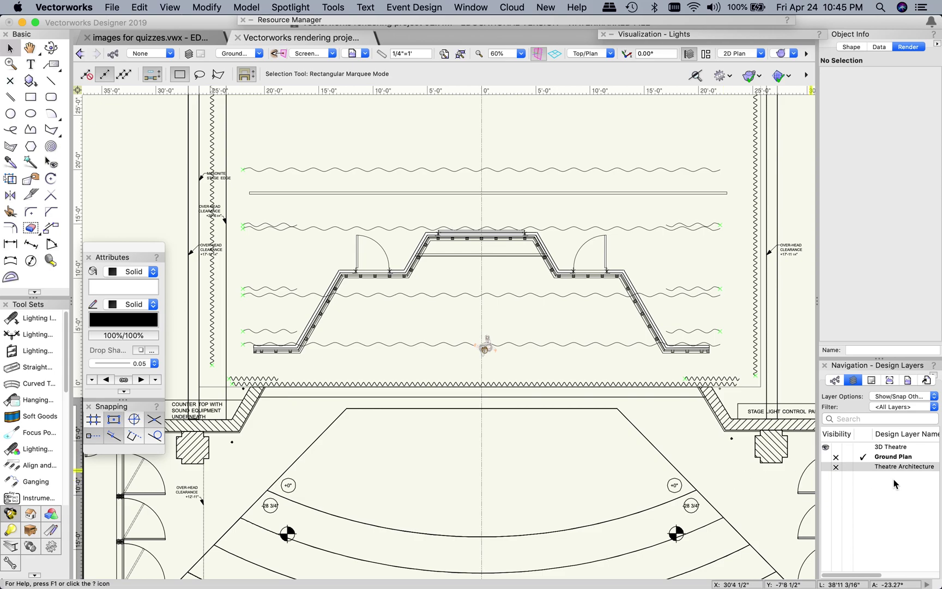
Show the Theatre Architecture layer, hide it again, and bring up the Window menu
{"action": "left_click", "coordinate": [827, 467]}
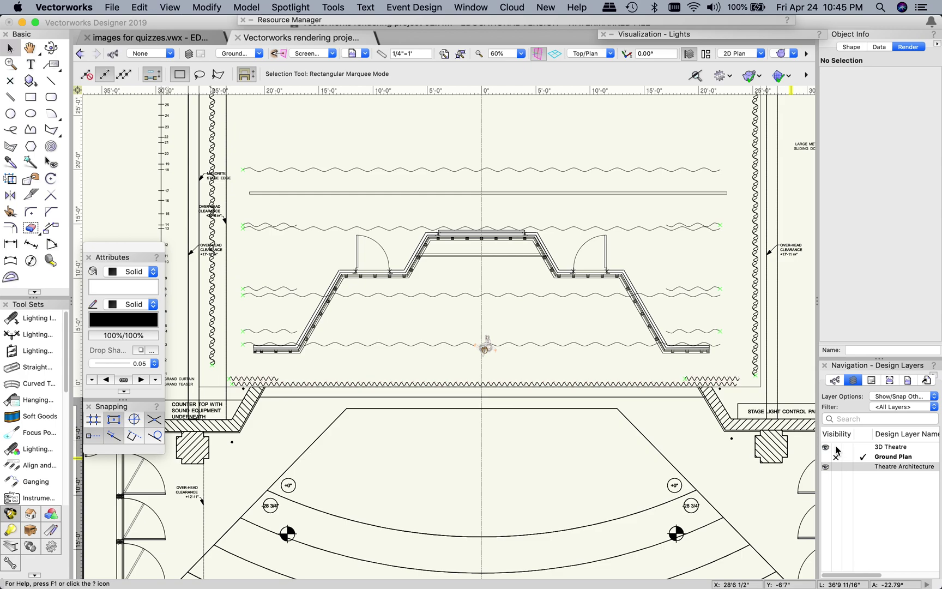
{"action": "left_click", "coordinate": [836, 468]}
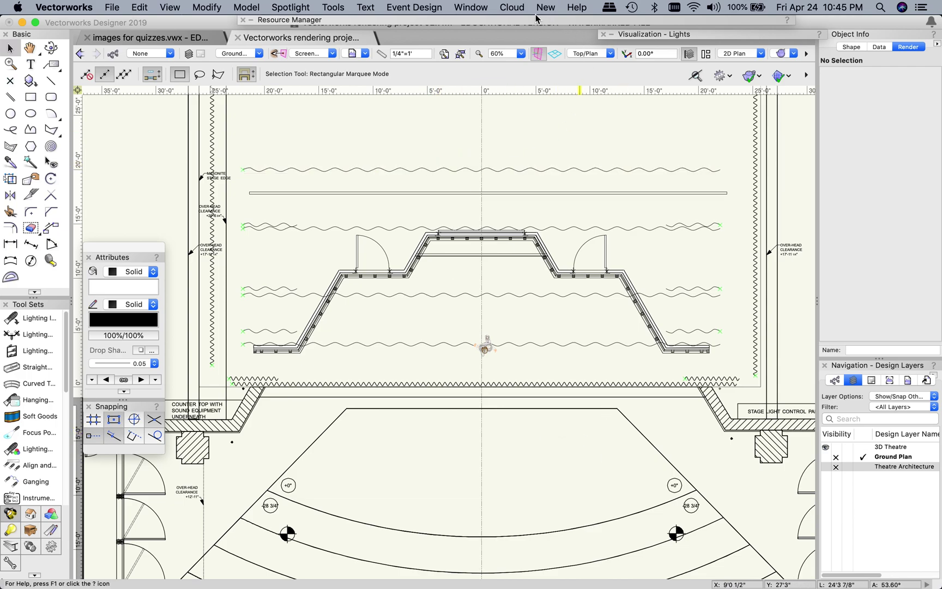
{"action": "left_click", "coordinate": [472, 8]}
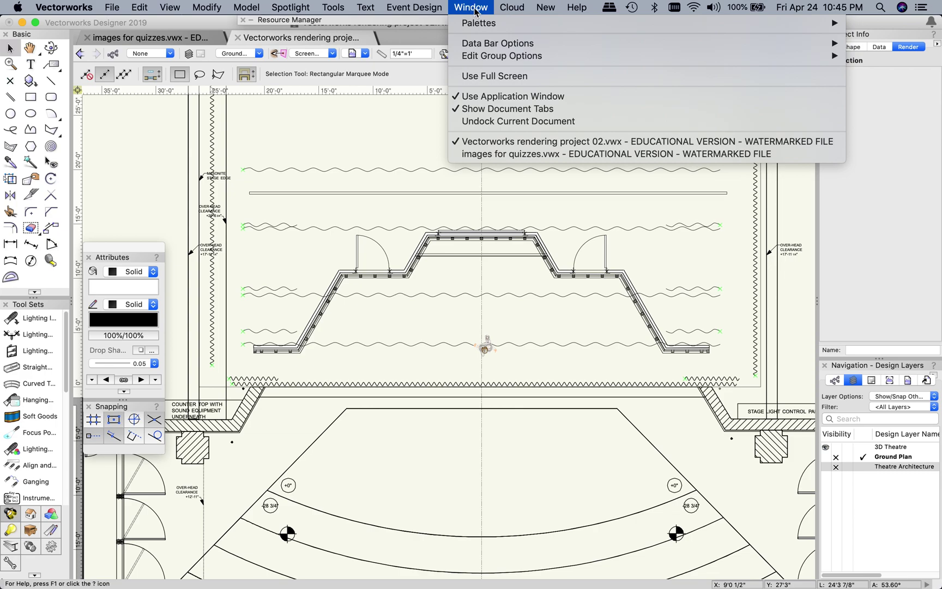
Close the Window menu and browse the Classes, Sheet Layers, Viewports and Saved Views lists, then return to Design Layers
{"action": "mouse_move", "coordinate": [478, 27]}
{"action": "left_click", "coordinate": [492, 6]}
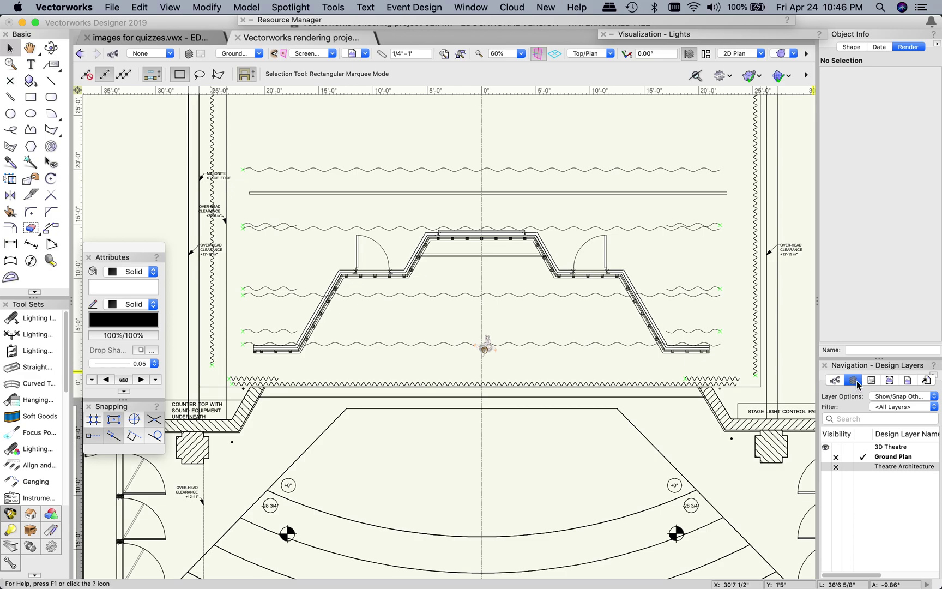
{"action": "left_click", "coordinate": [837, 382]}
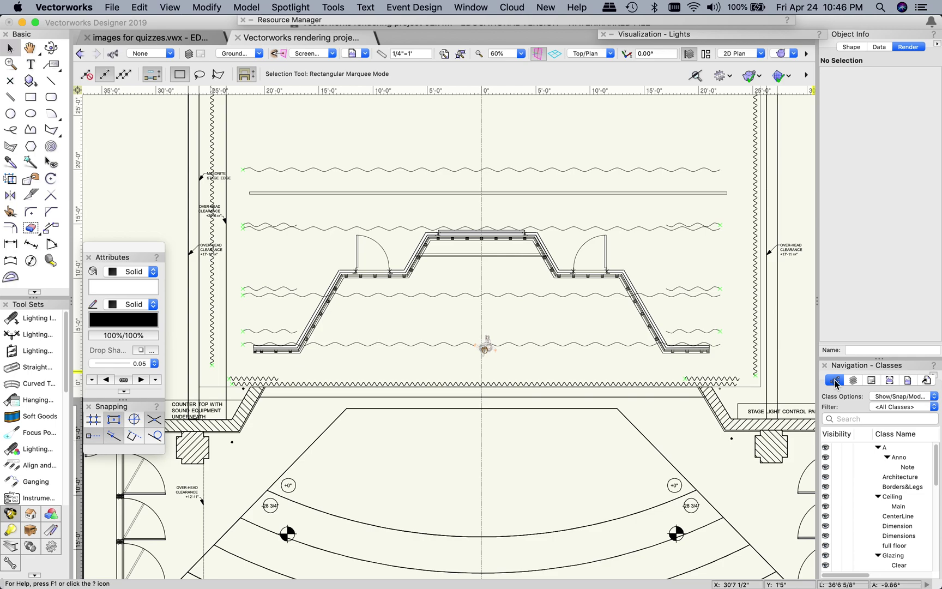
{"action": "left_click", "coordinate": [872, 380]}
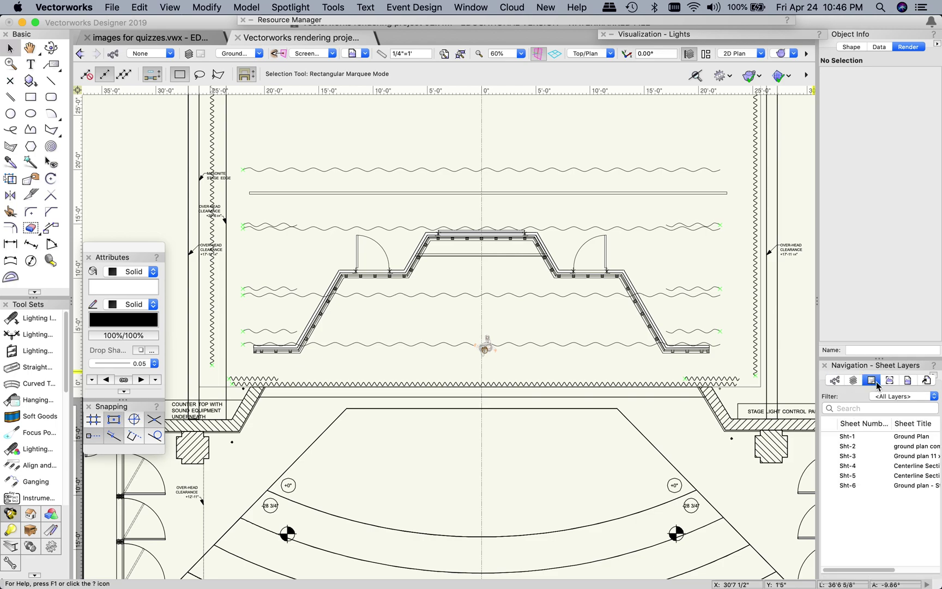
{"action": "left_click", "coordinate": [890, 380]}
{"action": "left_click", "coordinate": [908, 382]}
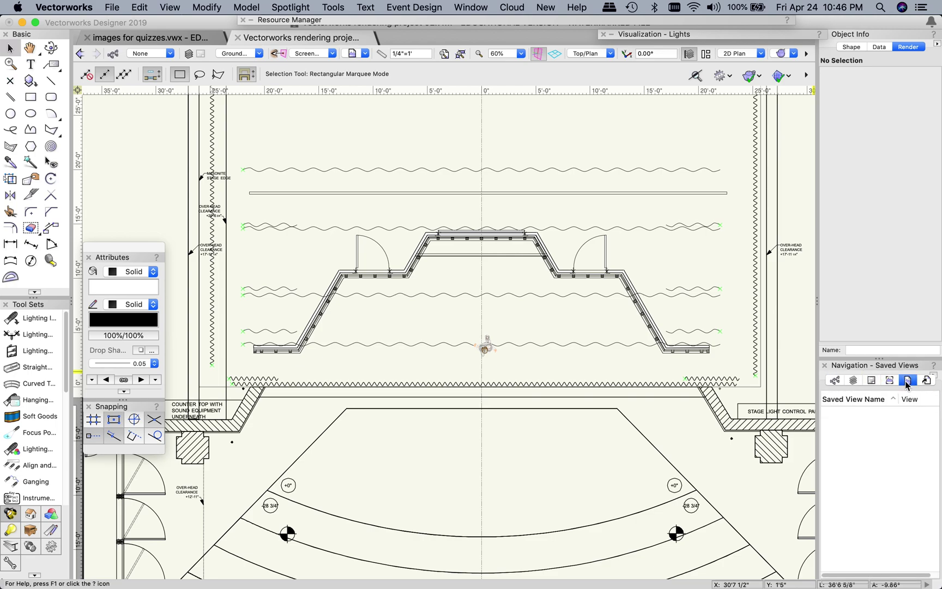
{"action": "left_click", "coordinate": [854, 381]}
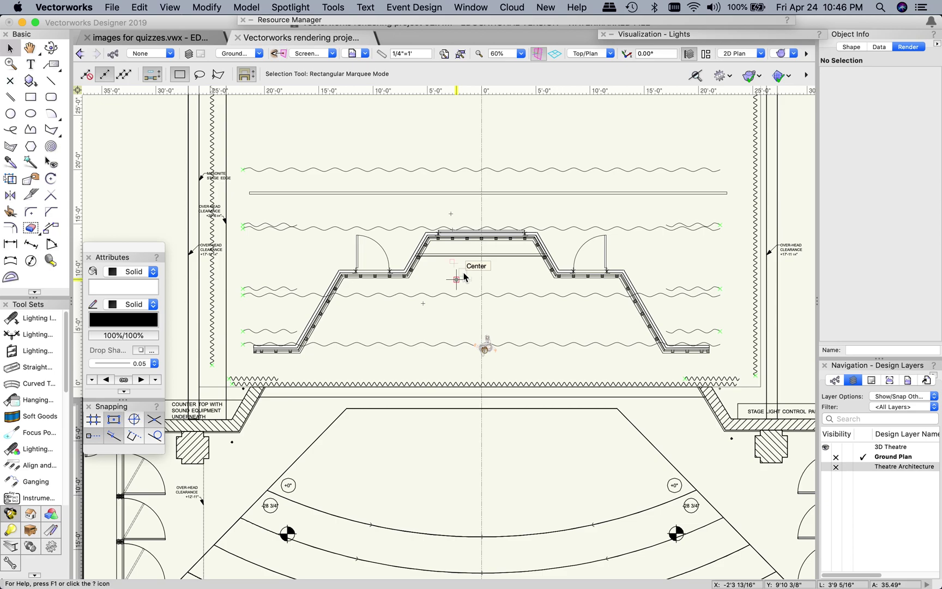
Activate the 3D Theatre layer and tilt the plan into a 3D wireframe view with Flyover
{"action": "scroll", "coordinate": [464, 277], "scroll_direction": "up", "scroll_amount": 3}
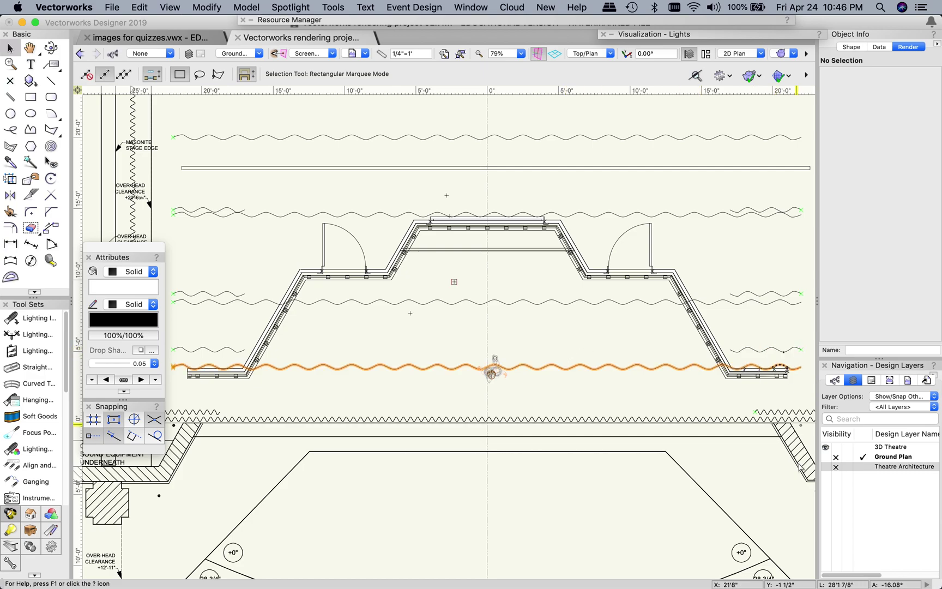
{"action": "left_click", "coordinate": [863, 451]}
{"action": "scroll", "coordinate": [393, 309], "scroll_direction": "down", "scroll_amount": 5}
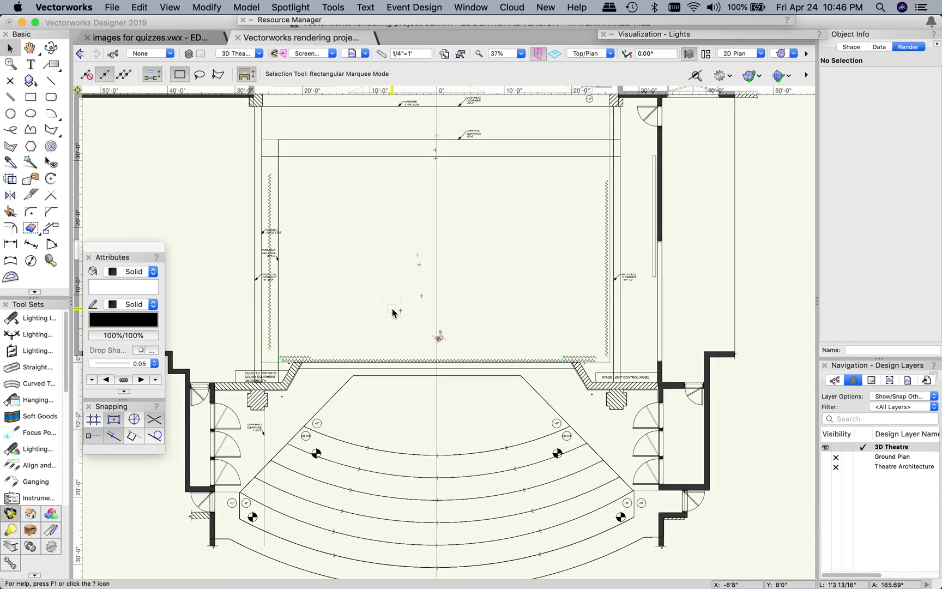
{"action": "left_click", "coordinate": [50, 47]}
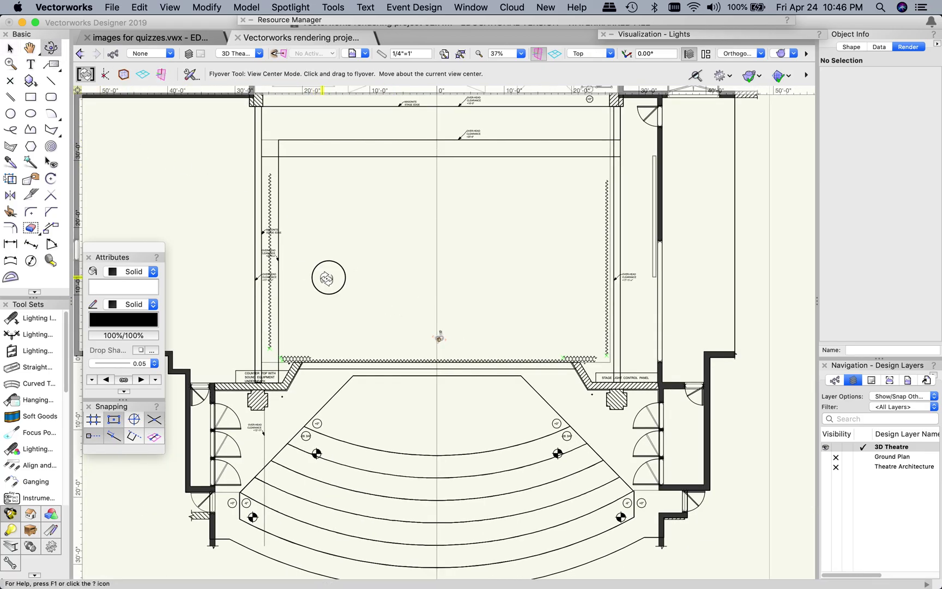
{"action": "left_click_drag", "start_coordinate": [328, 278], "coordinate": [351, 251]}
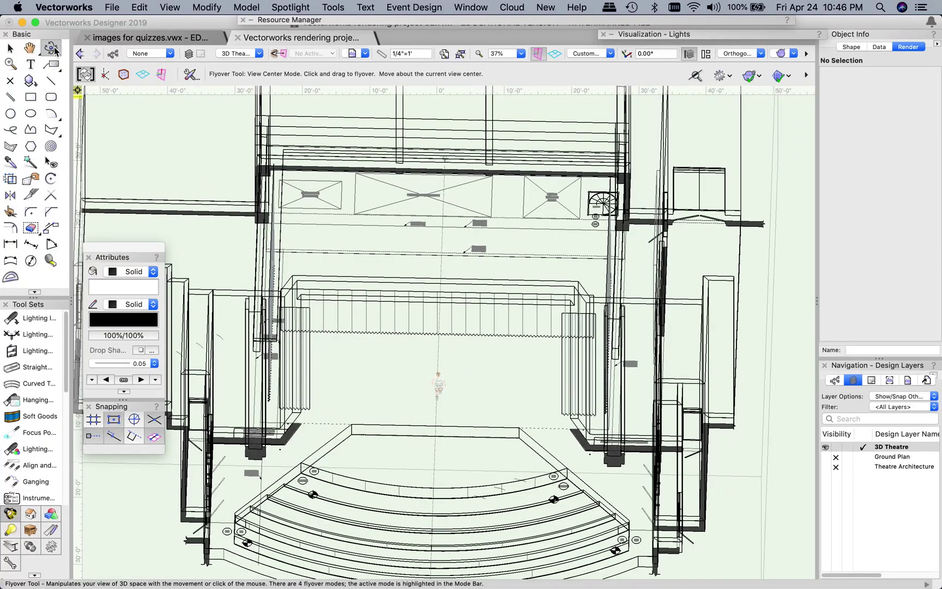
{"action": "left_click_drag", "start_coordinate": [414, 372], "coordinate": [381, 389]}
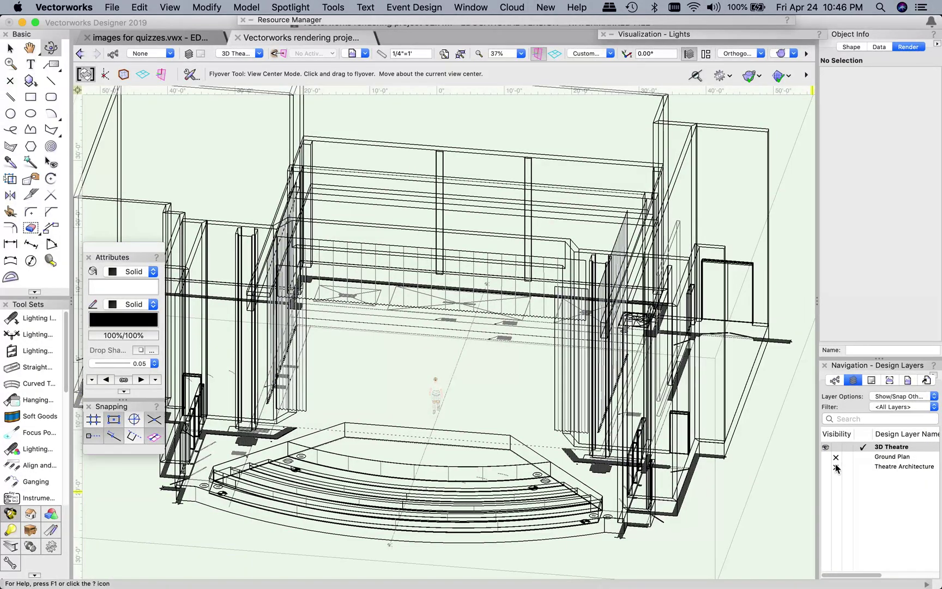
Hide 3D Theatre, activate Ground Plan, and fly to a closer angled view of the stage walls
{"action": "left_click", "coordinate": [836, 446]}
{"action": "left_click", "coordinate": [864, 457]}
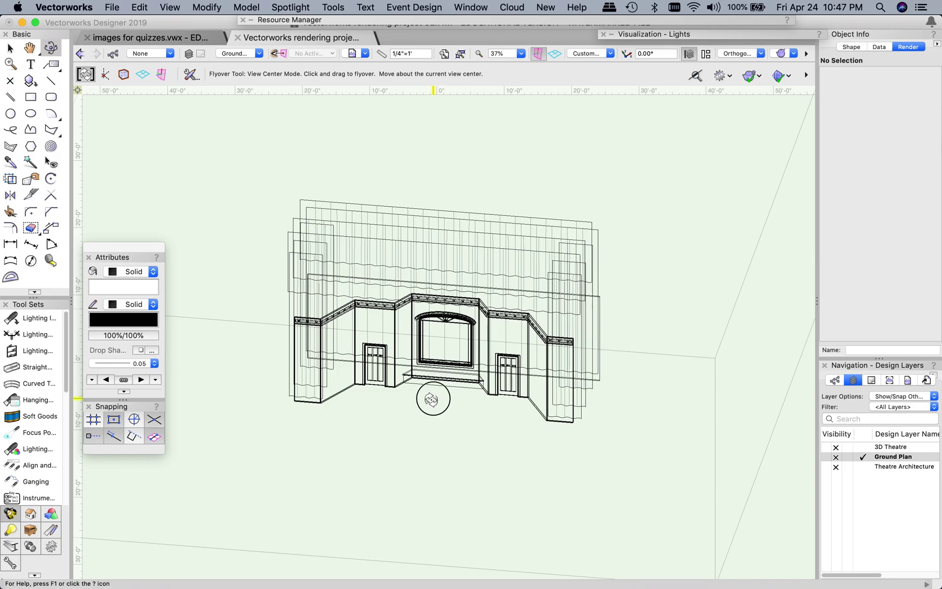
{"action": "left_click_drag", "start_coordinate": [433, 399], "coordinate": [440, 427]}
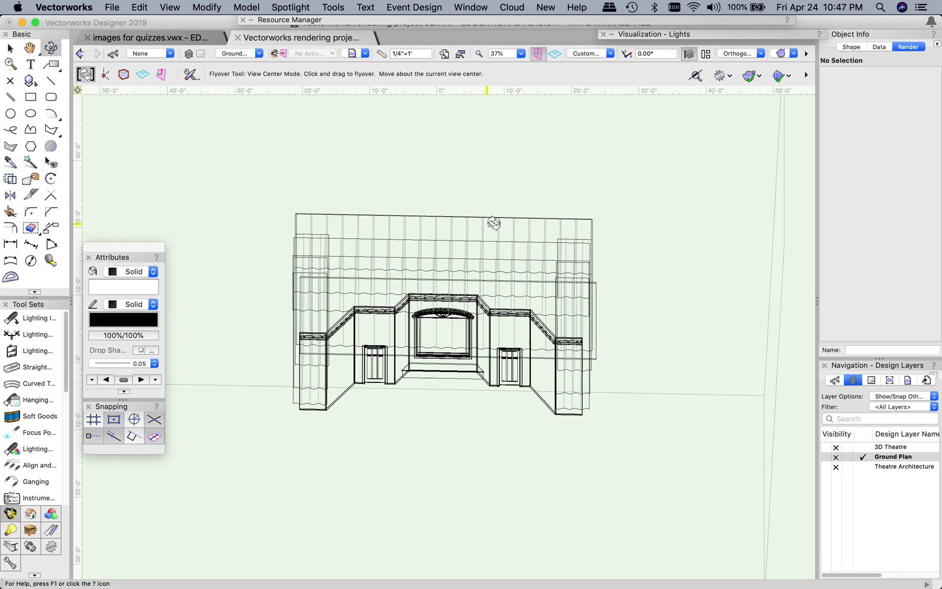
{"action": "left_click_drag", "start_coordinate": [535, 411], "coordinate": [387, 364]}
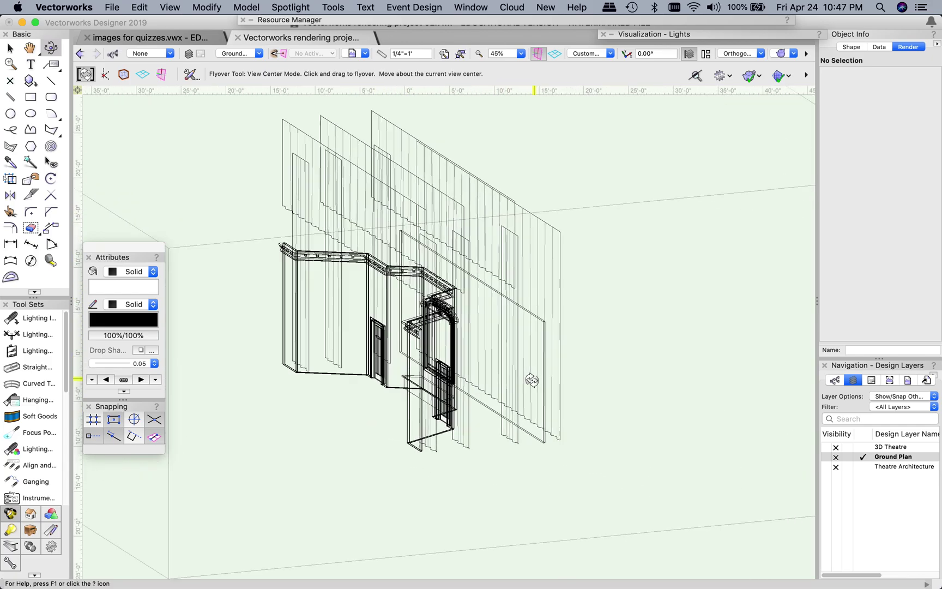
{"action": "scroll", "coordinate": [532, 380], "scroll_direction": "up", "scroll_amount": 3}
{"action": "scroll", "coordinate": [532, 380], "scroll_direction": "up", "scroll_amount": 1}
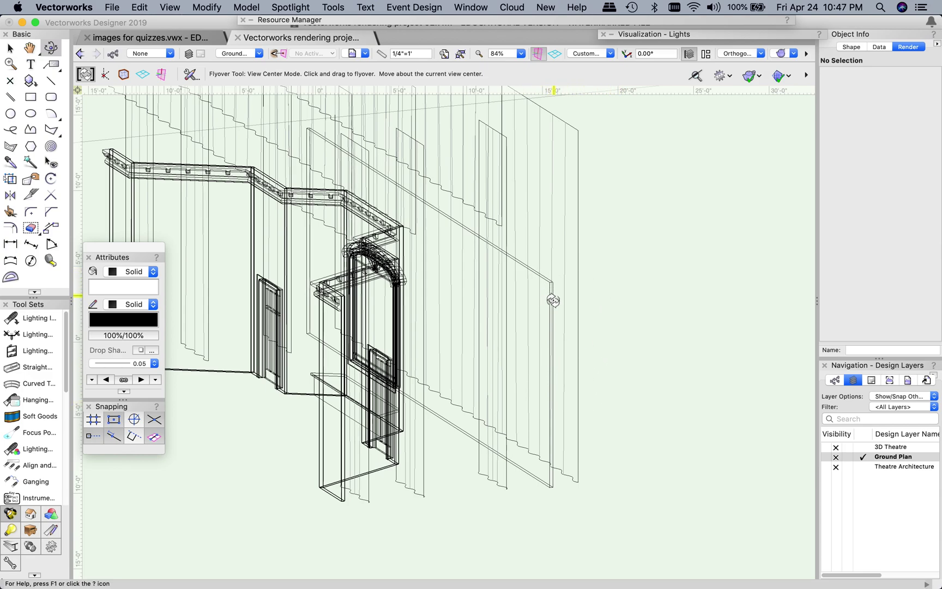
{"action": "left_click", "coordinate": [11, 49]}
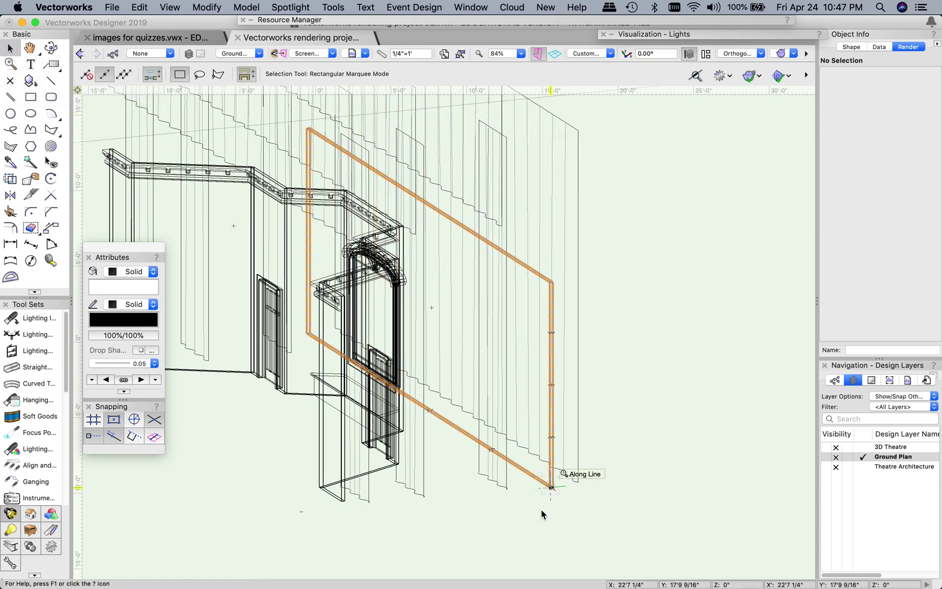
Select the orange extrude, then orbit and pan to a frontal view of the stage's back wall
{"action": "left_click", "coordinate": [458, 427]}
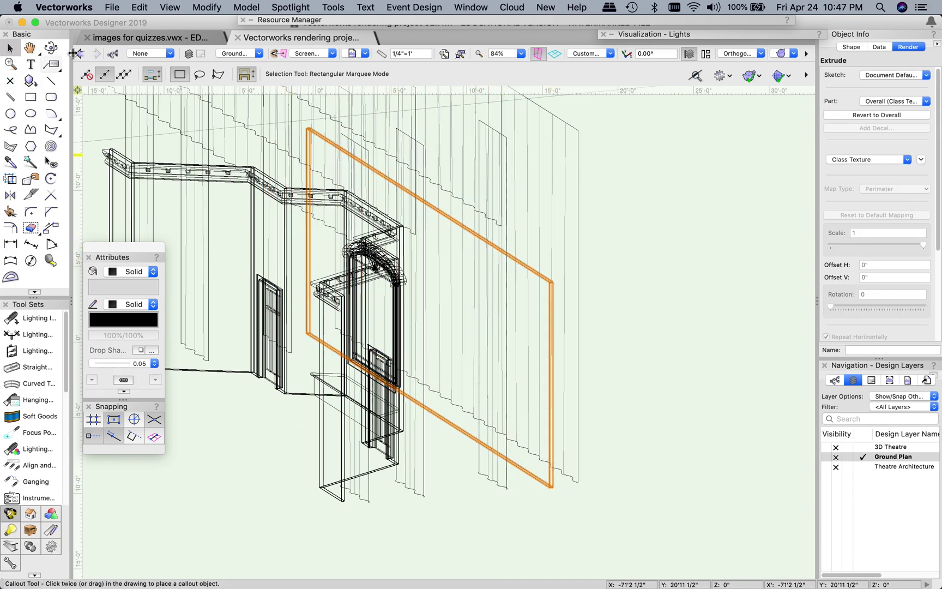
{"action": "left_click", "coordinate": [50, 48]}
{"action": "left_click_drag", "start_coordinate": [284, 246], "coordinate": [307, 322]}
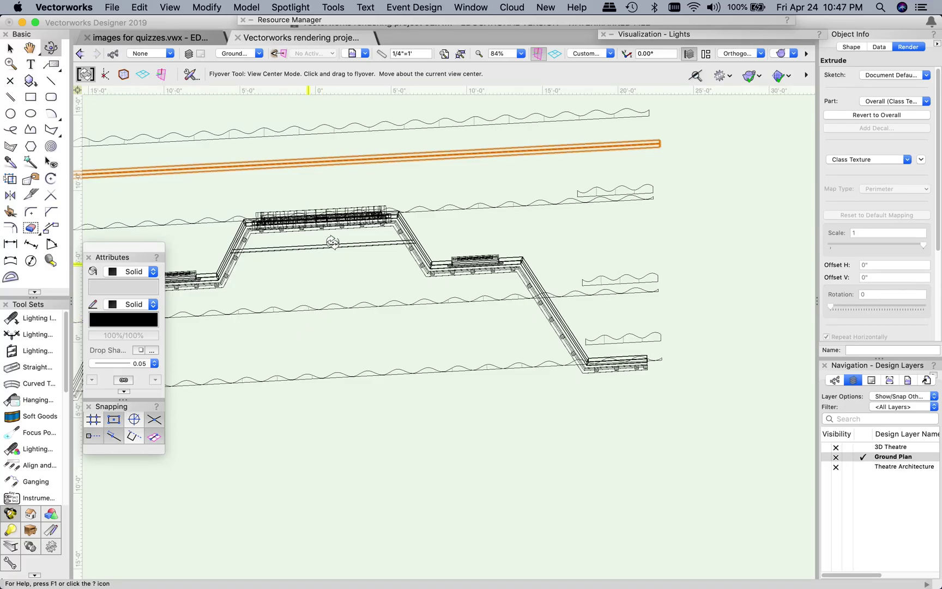
{"action": "left_click_drag", "start_coordinate": [370, 284], "coordinate": [385, 213]}
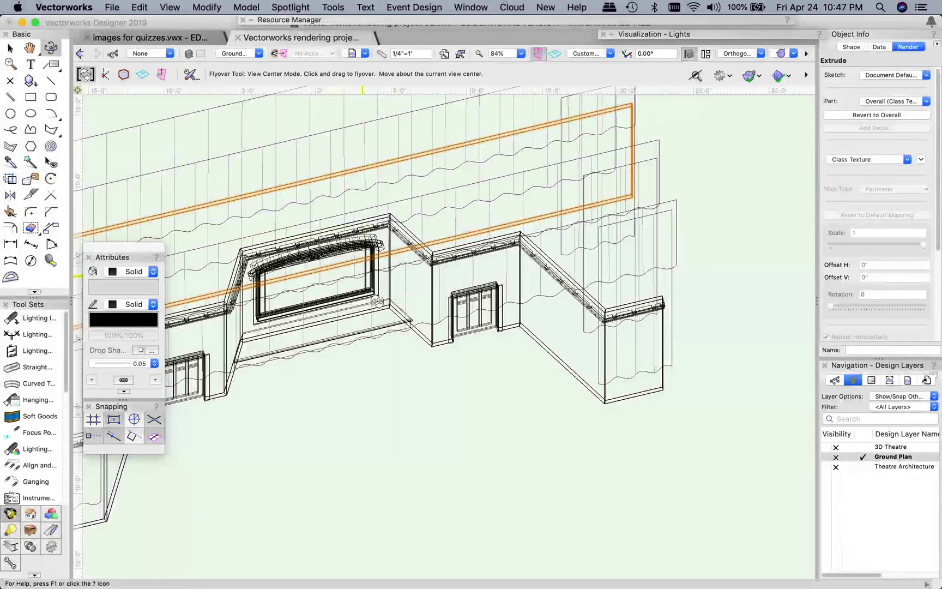
{"action": "left_click_drag", "start_coordinate": [349, 417], "coordinate": [229, 393]}
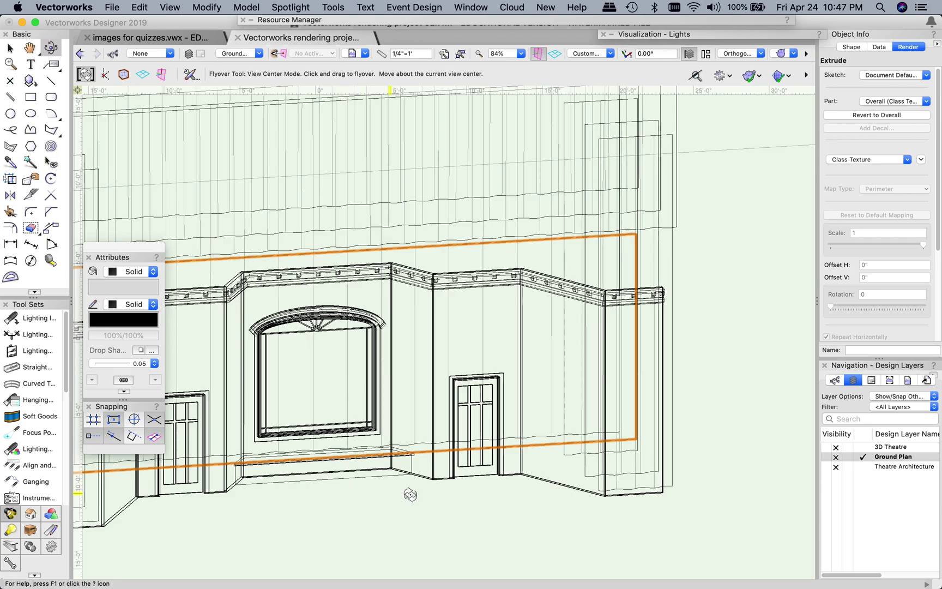
{"action": "scroll", "coordinate": [462, 500], "scroll_direction": "down", "scroll_amount": 3}
{"action": "mouse_move", "coordinate": [331, 510]}
{"action": "middle_mouse_down"}
{"action": "mouse_move", "coordinate": [317, 513]}
{"action": "mouse_move", "coordinate": [435, 448]}
{"action": "mouse_move", "coordinate": [404, 420]}
{"action": "middle_mouse_up"}
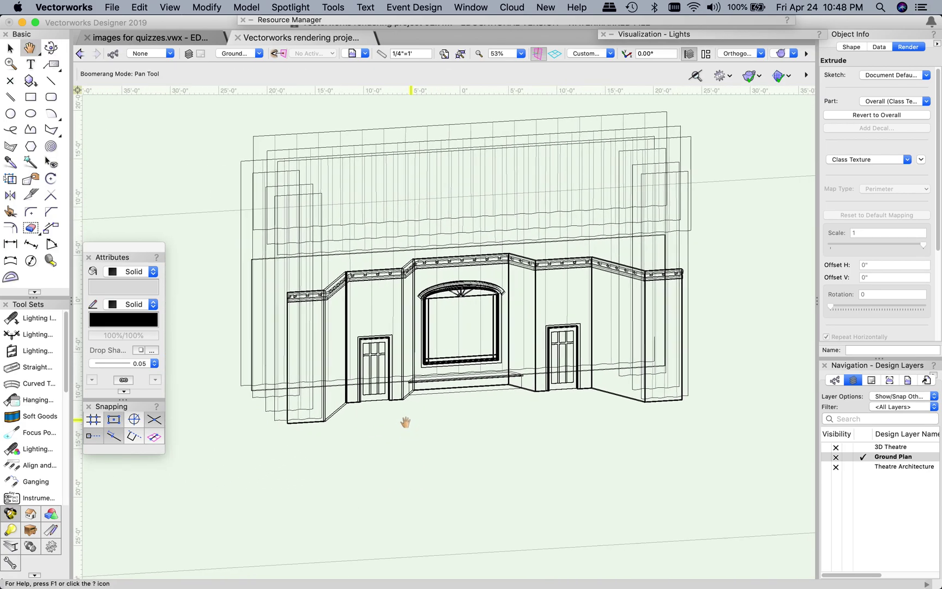
{"action": "left_click", "coordinate": [587, 53]}
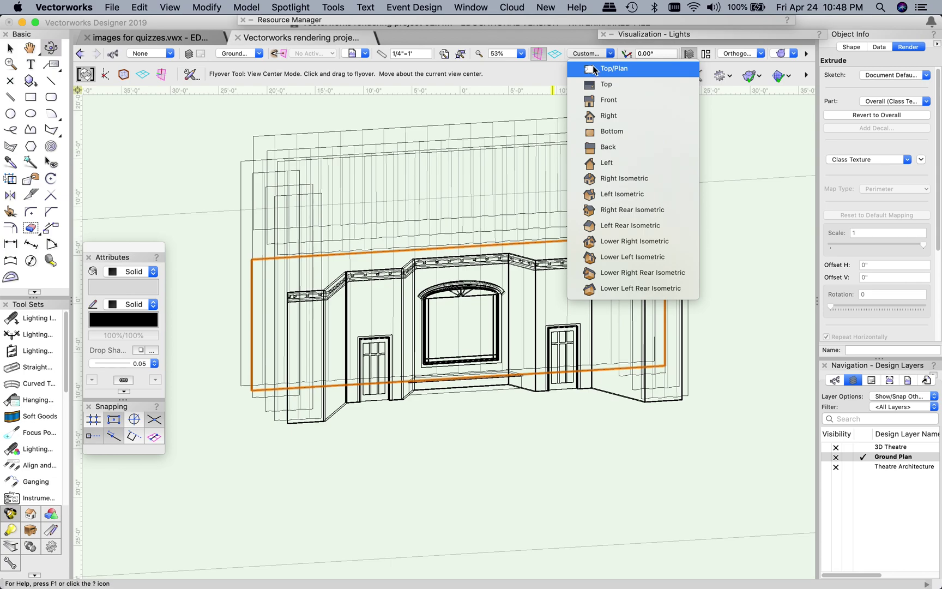
Switch to Top/Plan view and make the 3D Theatre layer visible again
{"action": "left_click", "coordinate": [609, 69]}
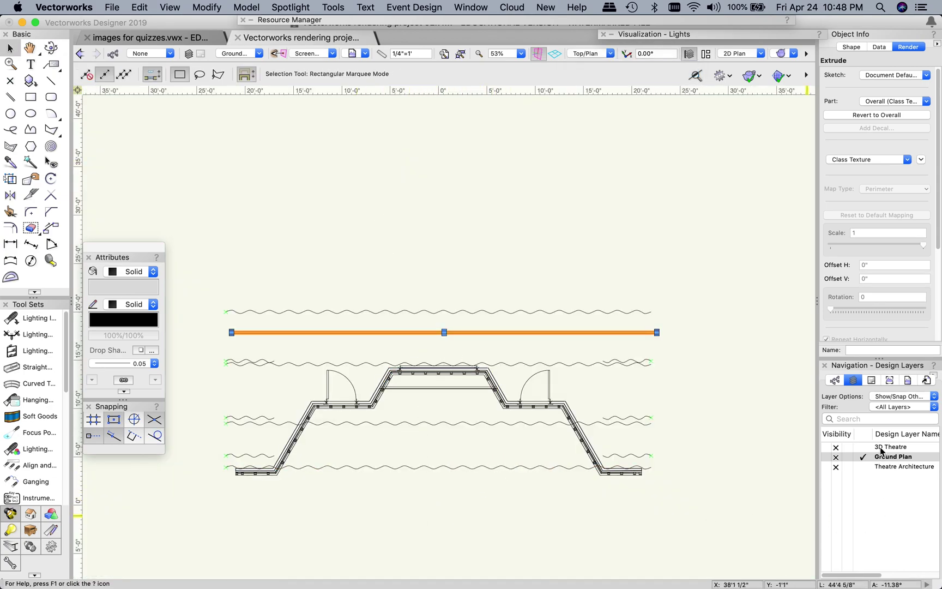
{"action": "left_click", "coordinate": [825, 447]}
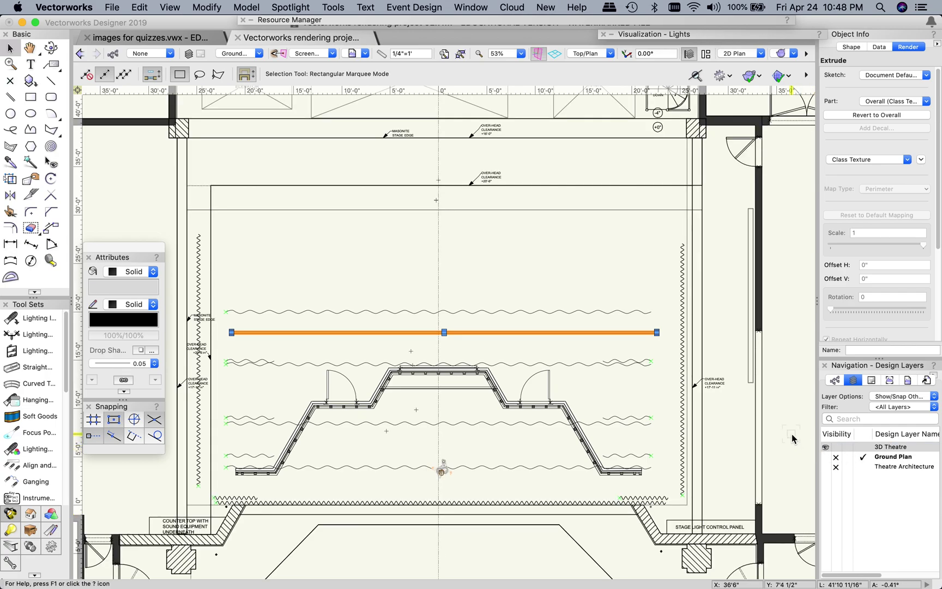
Clear the selection, pan the plan, toggle Unified View, and tilt it into a 3D stage view with Flyover
{"action": "left_click", "coordinate": [431, 479]}
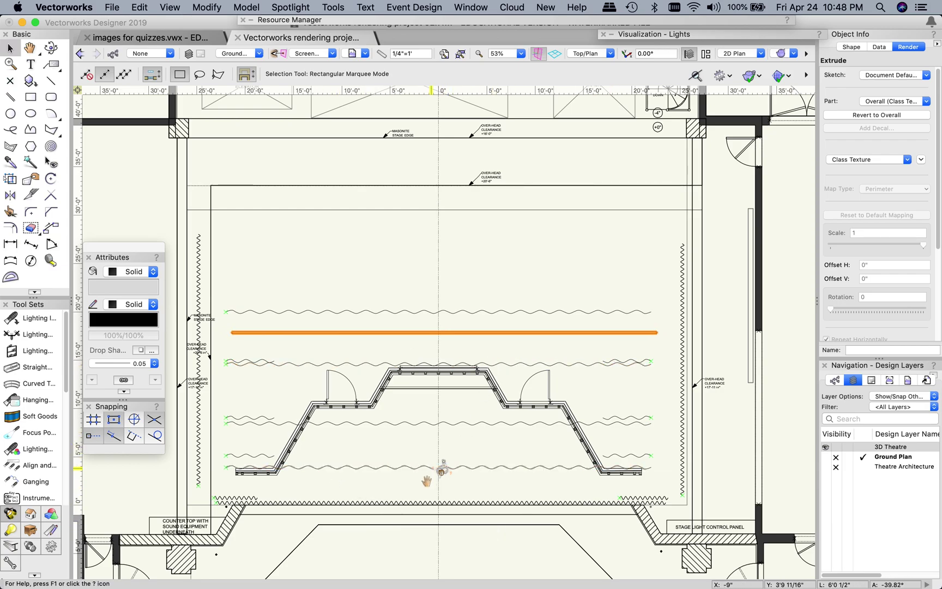
{"action": "left_click_drag", "start_coordinate": [431, 479], "coordinate": [465, 376]}
{"action": "key", "text": "super+z"}
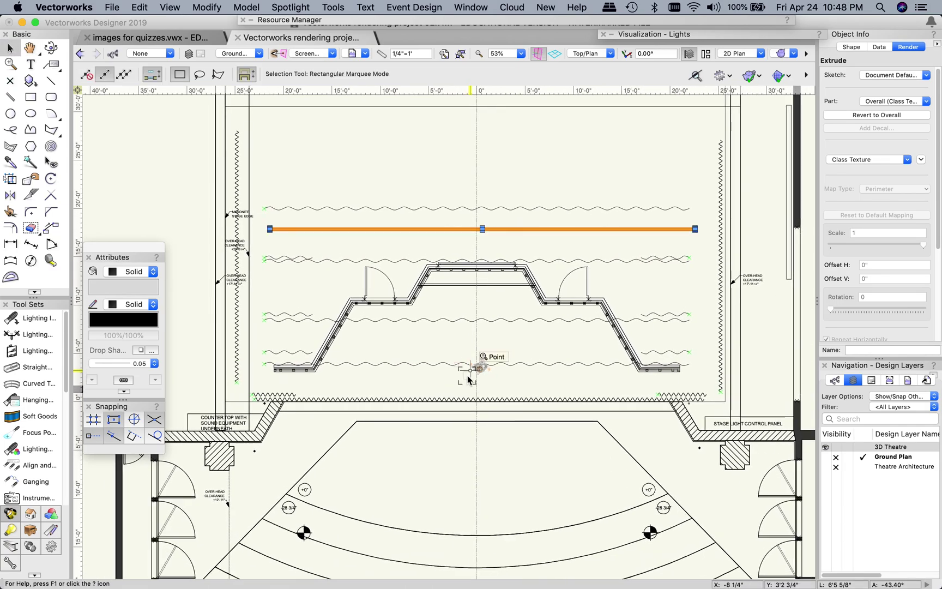
{"action": "left_click", "coordinate": [690, 54]}
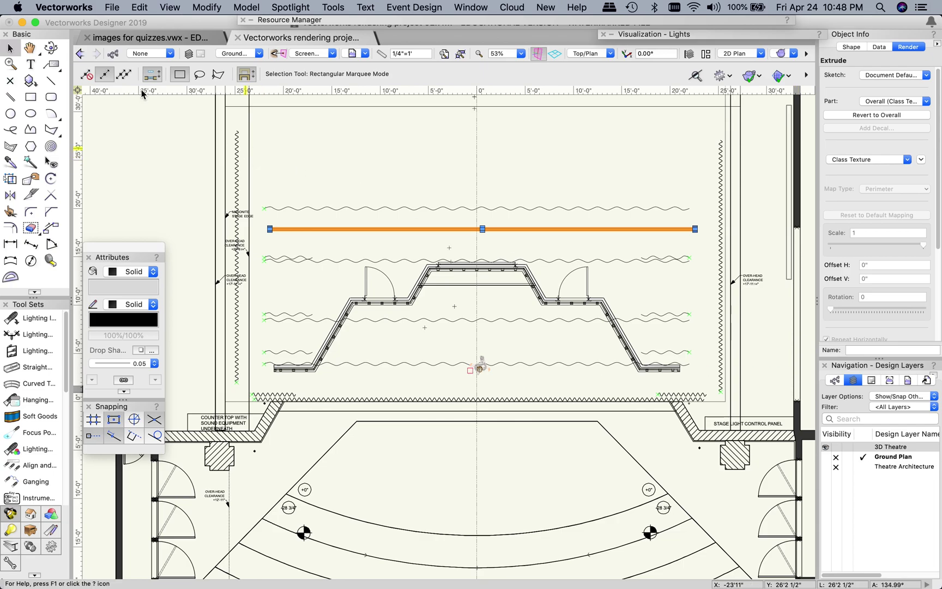
{"action": "left_click", "coordinate": [51, 48]}
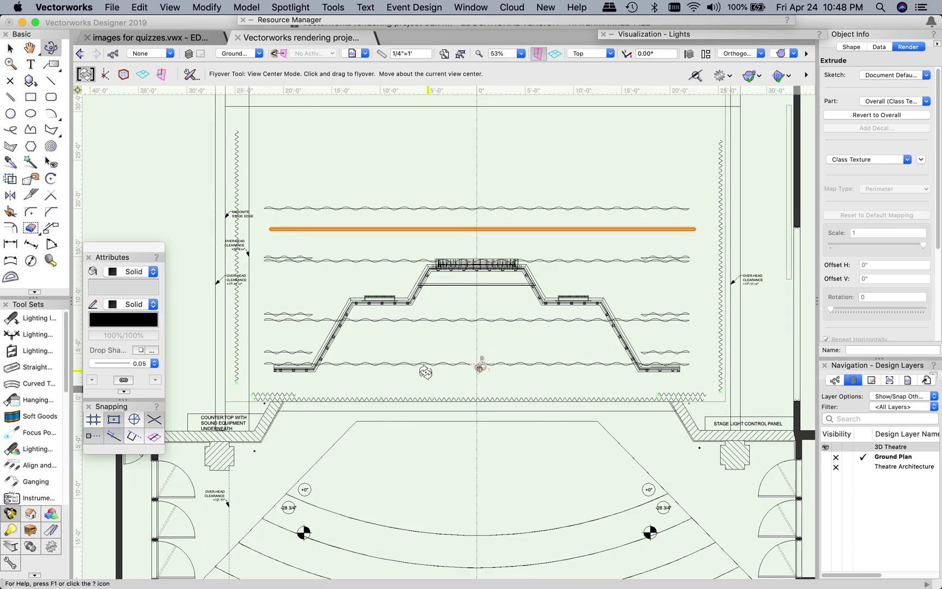
{"action": "left_click_drag", "start_coordinate": [432, 377], "coordinate": [436, 305]}
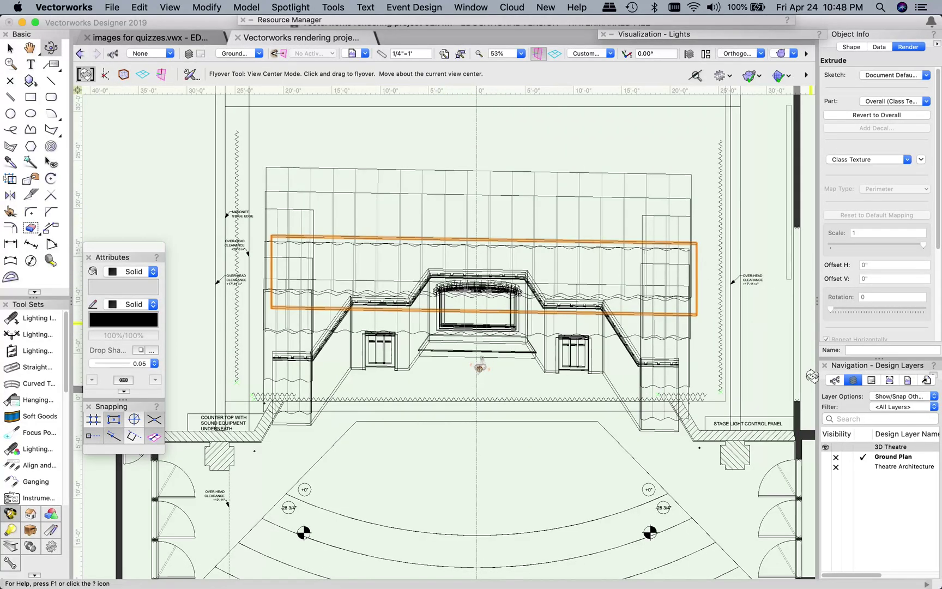
Turn on Unified View and fly the model around until the stage and proscenium face you straight on
{"action": "left_click", "coordinate": [689, 54]}
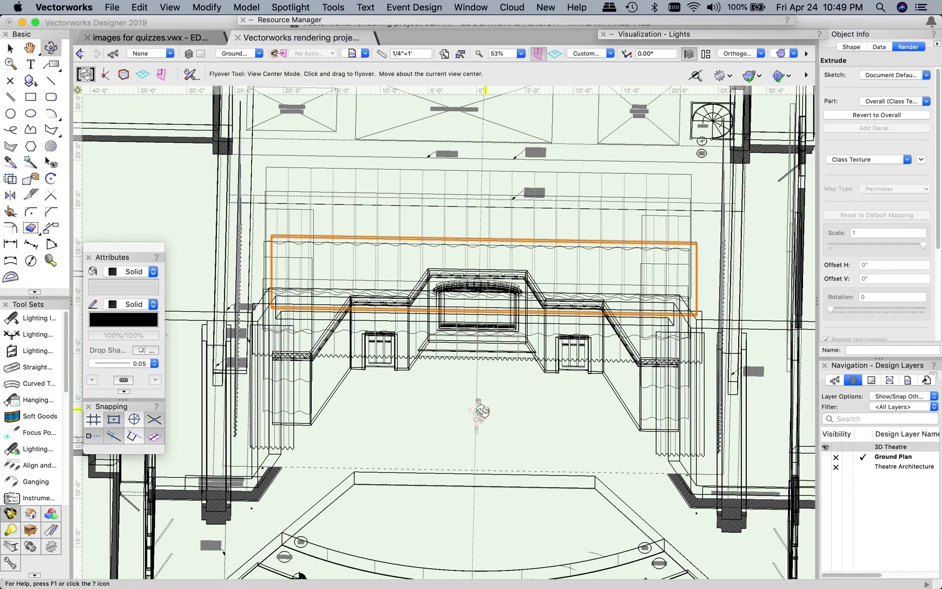
{"action": "mouse_move", "coordinate": [479, 410]}
{"action": "left_mouse_down"}
{"action": "mouse_move", "coordinate": [445, 421]}
{"action": "mouse_move", "coordinate": [396, 393]}
{"action": "mouse_move", "coordinate": [481, 337]}
{"action": "mouse_move", "coordinate": [537, 417]}
{"action": "mouse_move", "coordinate": [529, 455]}
{"action": "mouse_move", "coordinate": [481, 435]}
{"action": "mouse_move", "coordinate": [500, 458]}
{"action": "mouse_move", "coordinate": [483, 460]}
{"action": "mouse_move", "coordinate": [477, 450]}
{"action": "left_mouse_up"}
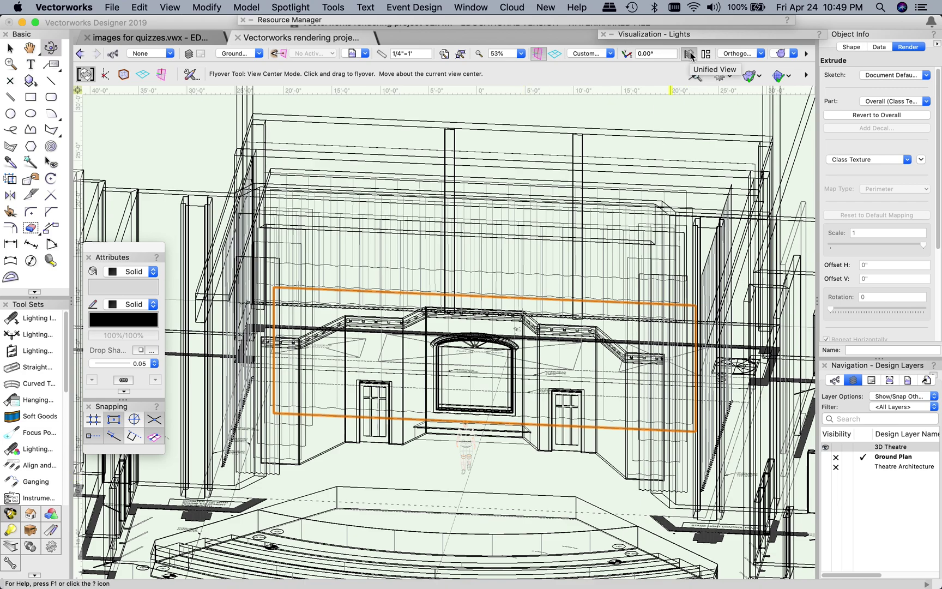
{"action": "left_click_drag", "start_coordinate": [445, 461], "coordinate": [518, 449]}
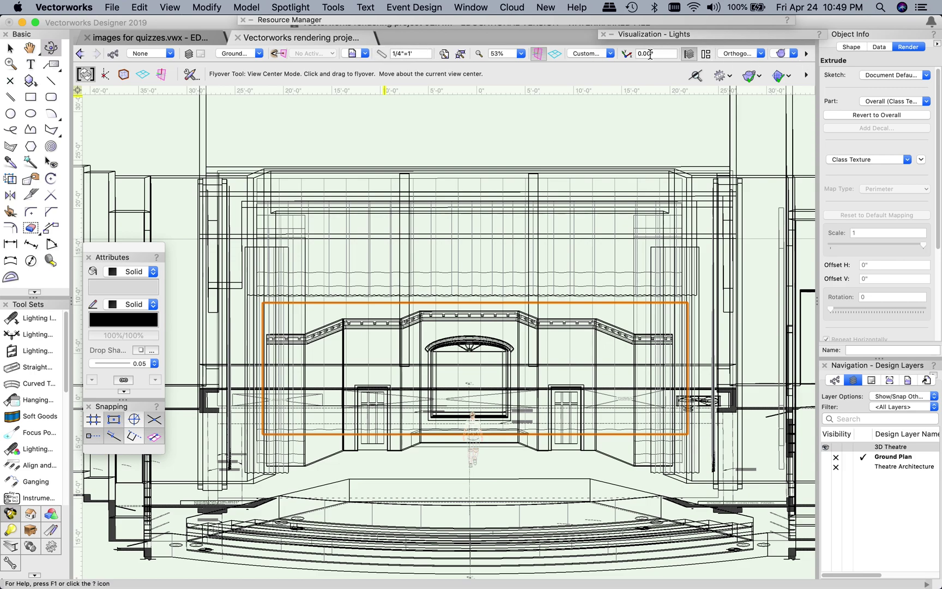
{"action": "left_click", "coordinate": [807, 53]}
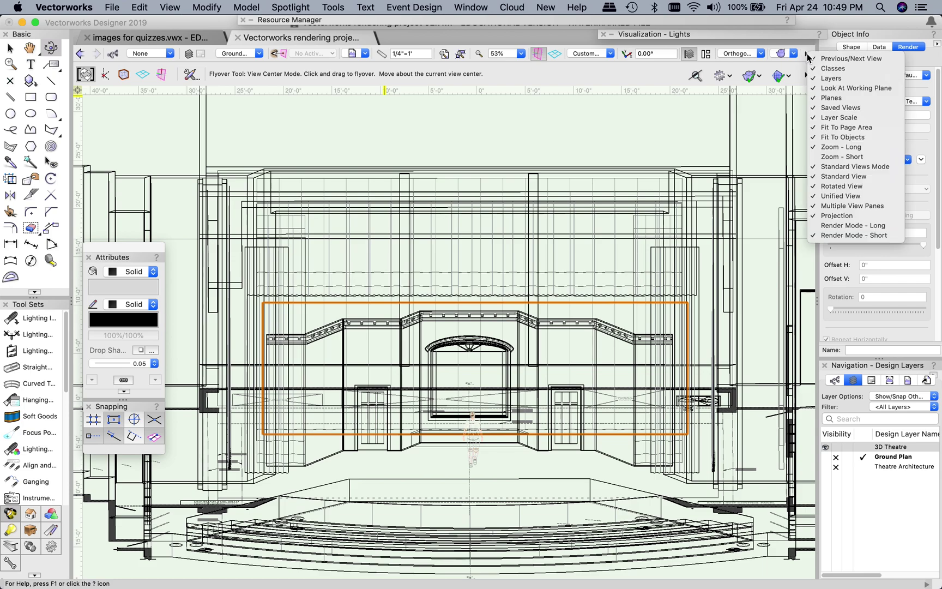
{"action": "left_click", "coordinate": [834, 118]}
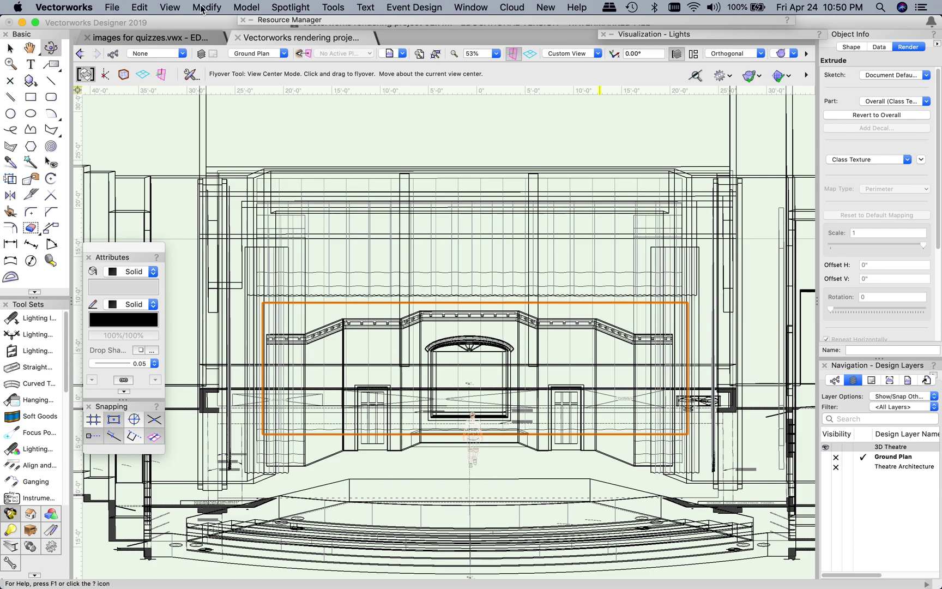
{"action": "left_click", "coordinate": [139, 8]}
{"action": "mouse_move", "coordinate": [158, 9]}
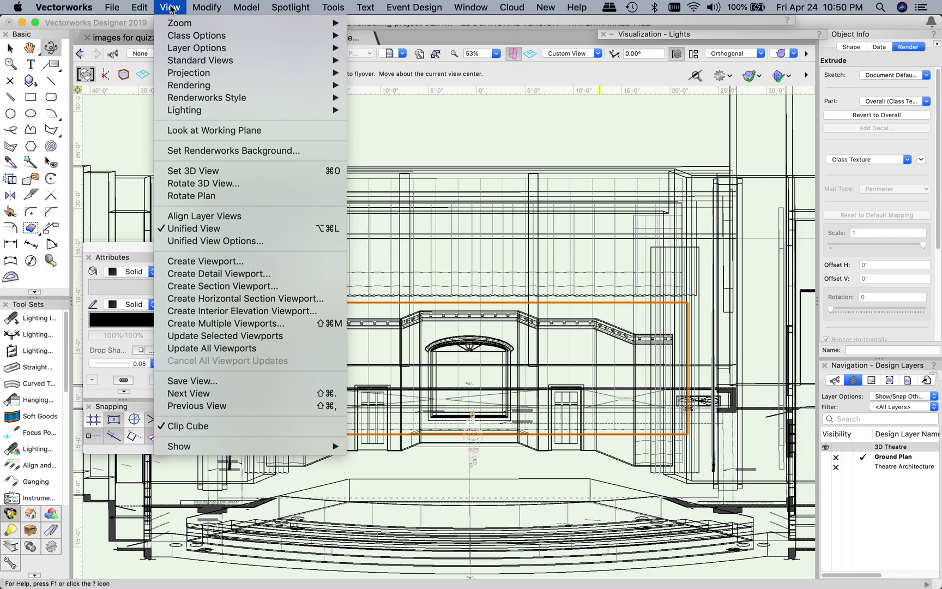
{"action": "left_click", "coordinate": [170, 8]}
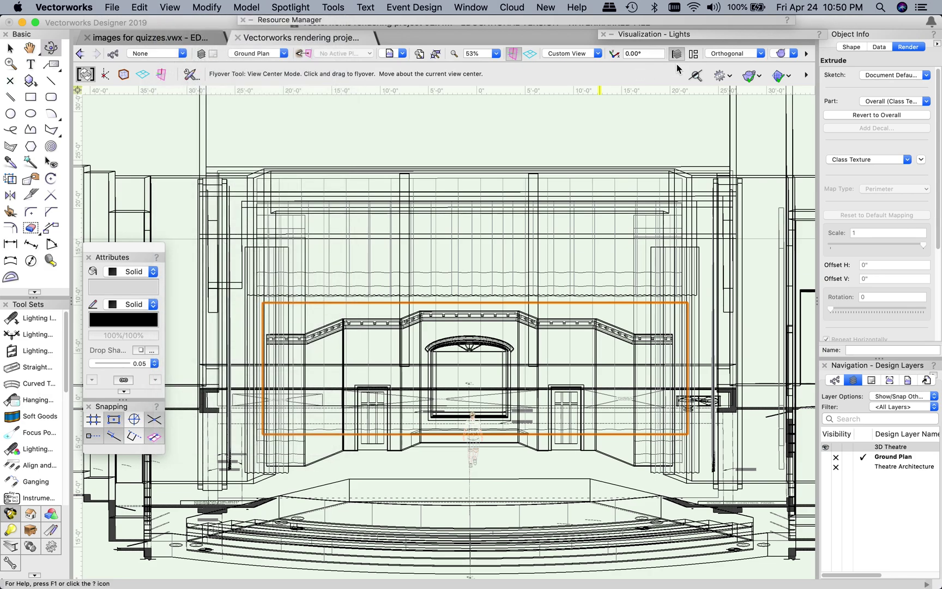
{"action": "left_click", "coordinate": [806, 53]}
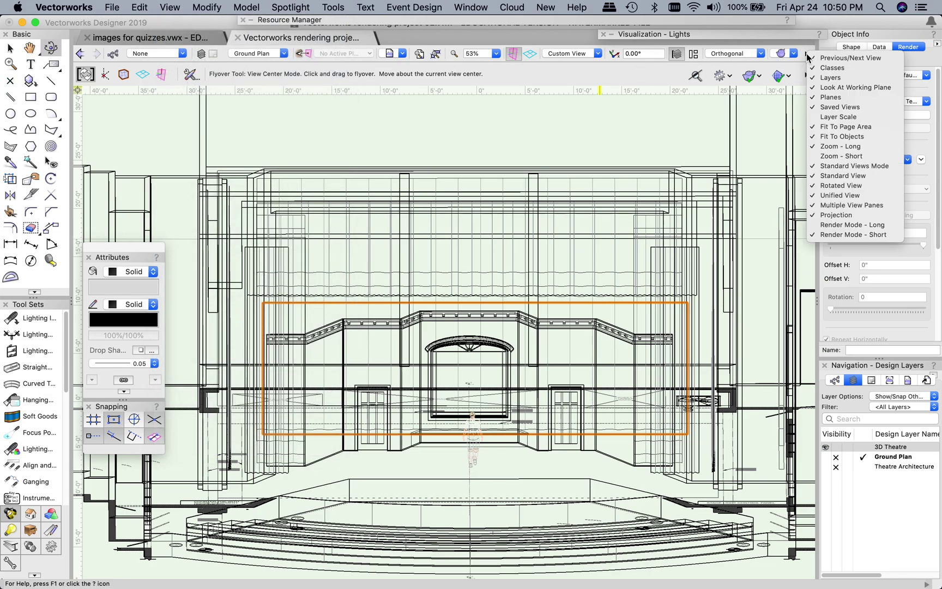
{"action": "left_click", "coordinate": [827, 117]}
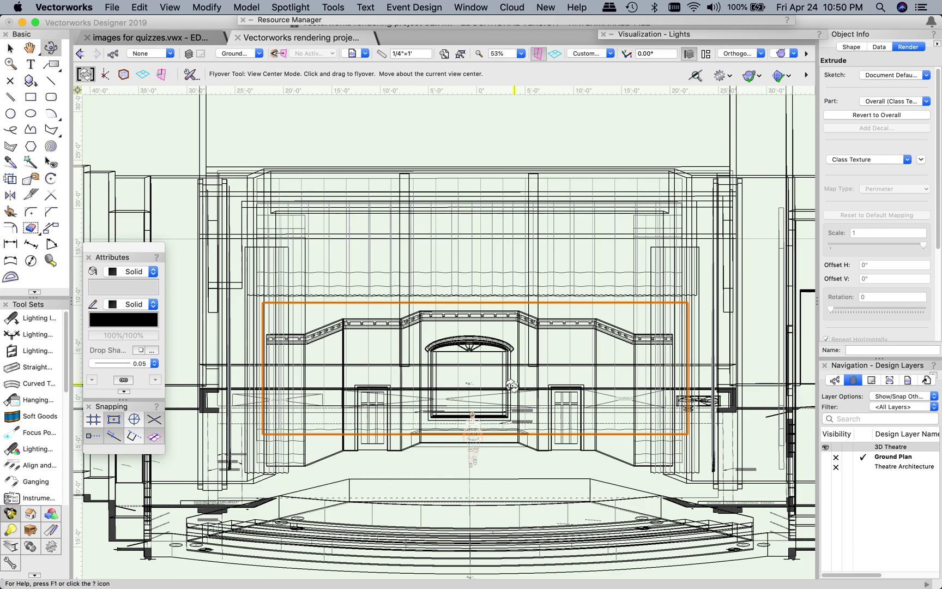
View the theatre in Top/Plan, zooming in and out, then switch to the Front view
{"action": "left_click", "coordinate": [593, 52]}
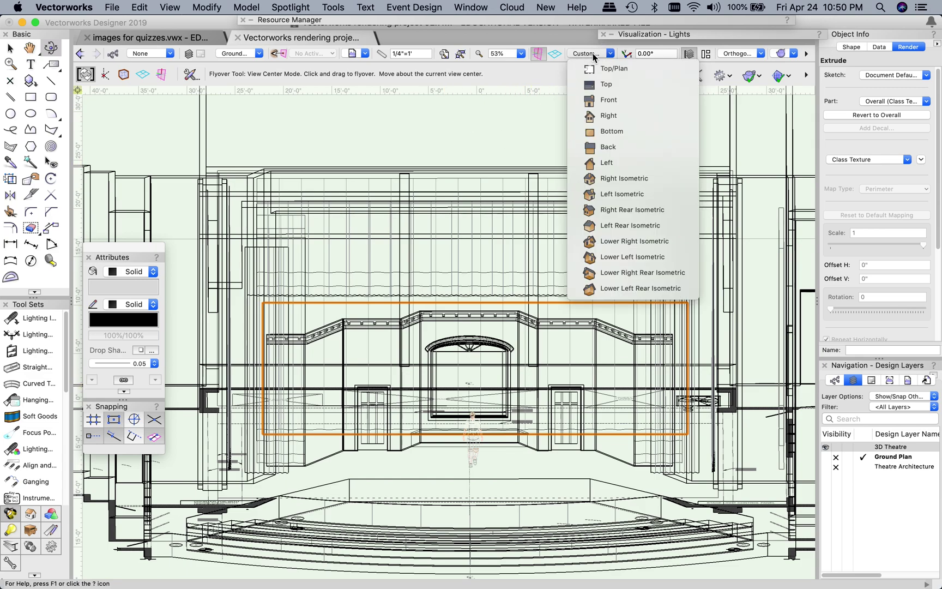
{"action": "left_click", "coordinate": [611, 68]}
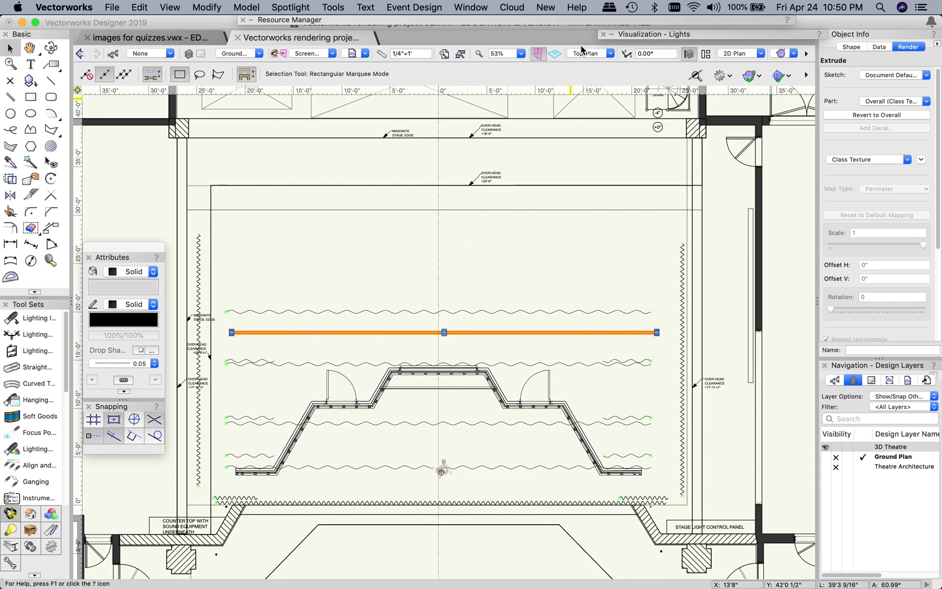
{"action": "scroll", "coordinate": [330, 499], "scroll_direction": "up", "scroll_amount": 1}
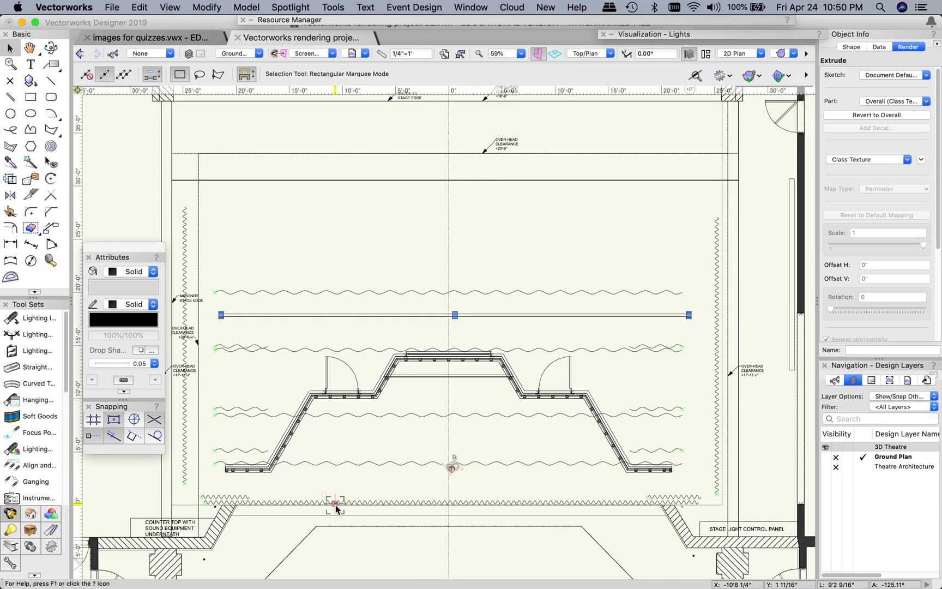
{"action": "scroll", "coordinate": [378, 427], "scroll_direction": "down", "scroll_amount": 3}
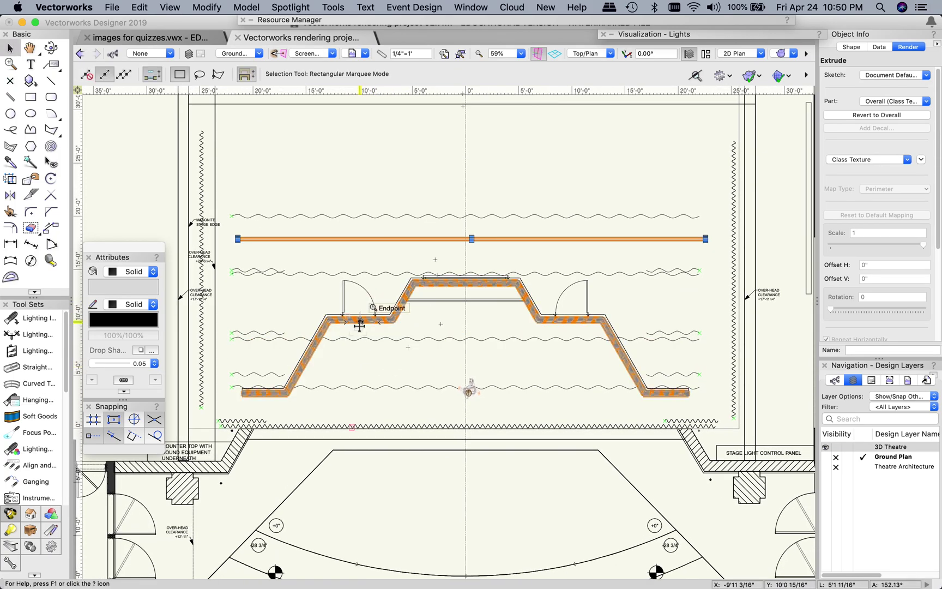
{"action": "scroll", "coordinate": [374, 316], "scroll_direction": "up", "scroll_amount": 5}
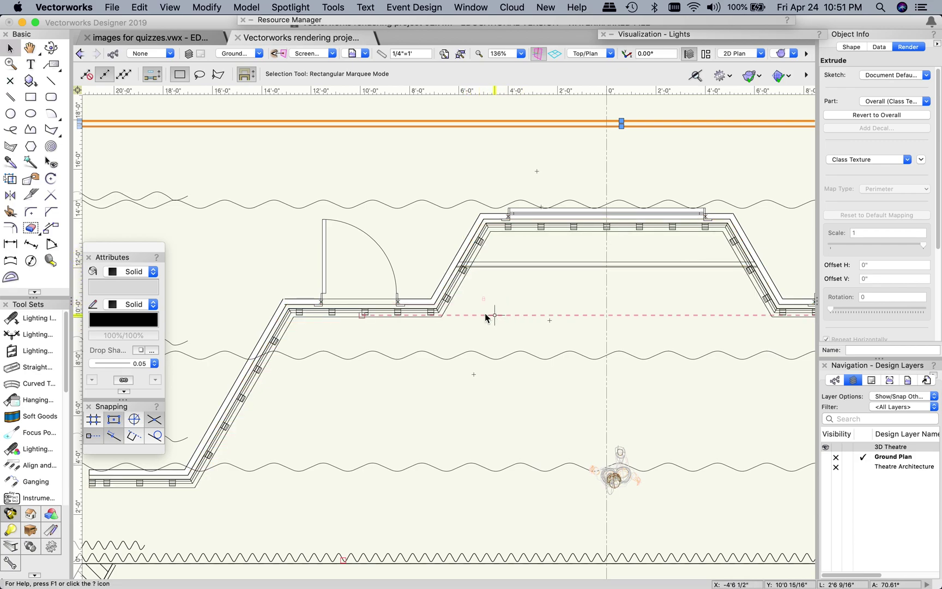
{"action": "left_click", "coordinate": [593, 55]}
{"action": "left_click", "coordinate": [603, 101]}
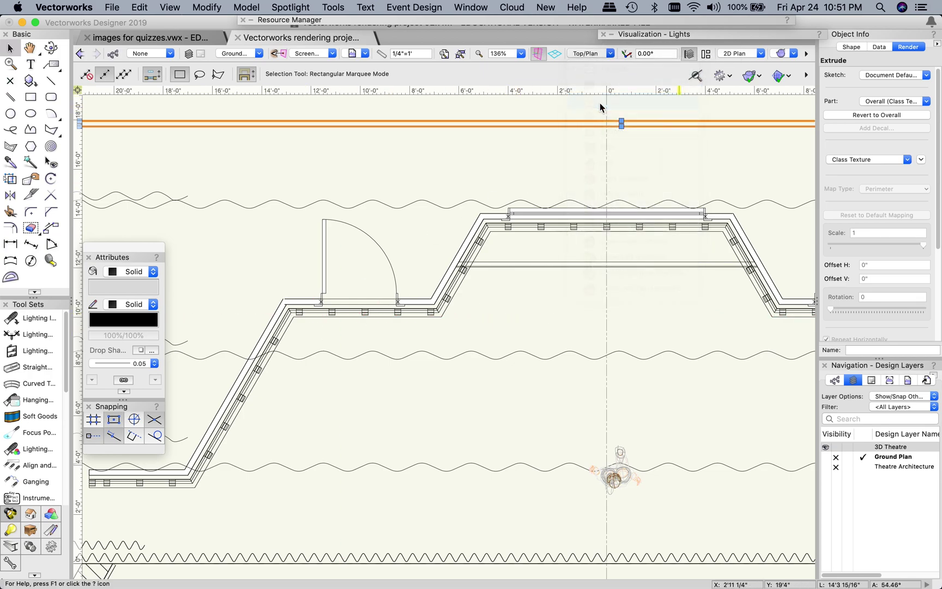
{"action": "scroll", "coordinate": [477, 307], "scroll_direction": "down", "scroll_amount": 4}
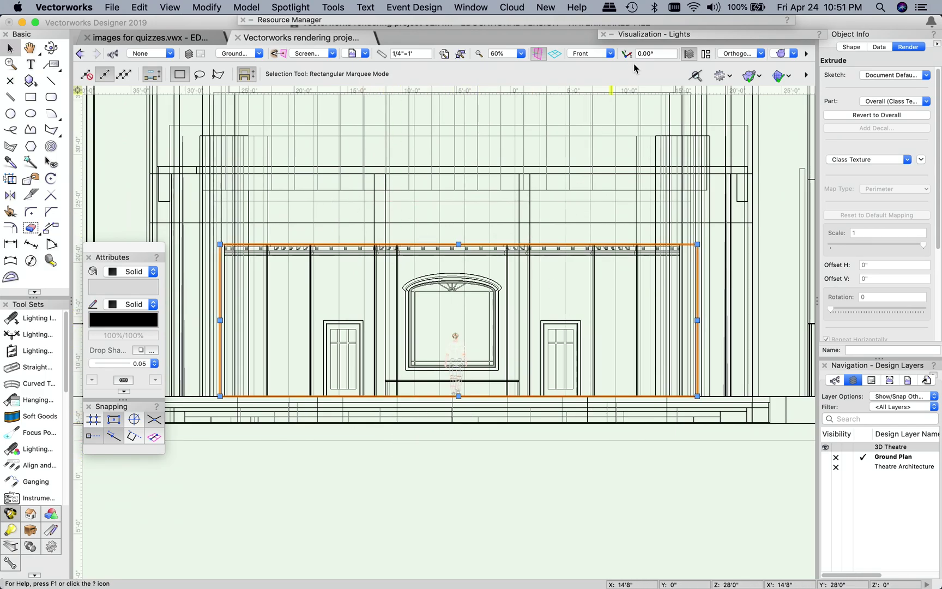
Switch through the Right, Bottom and Right Isometric standard views
{"action": "left_click", "coordinate": [592, 55]}
{"action": "left_click", "coordinate": [605, 115]}
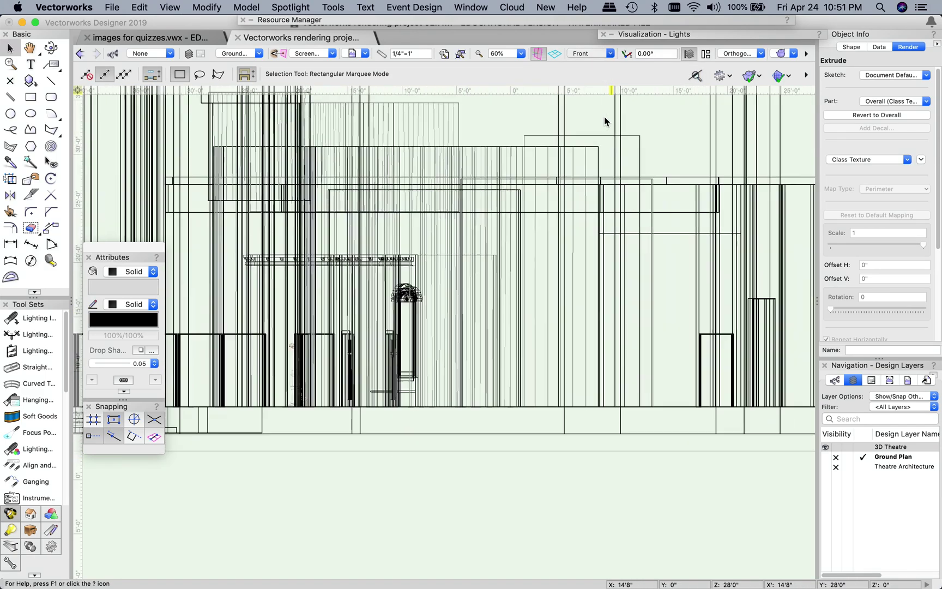
{"action": "left_click", "coordinate": [593, 53]}
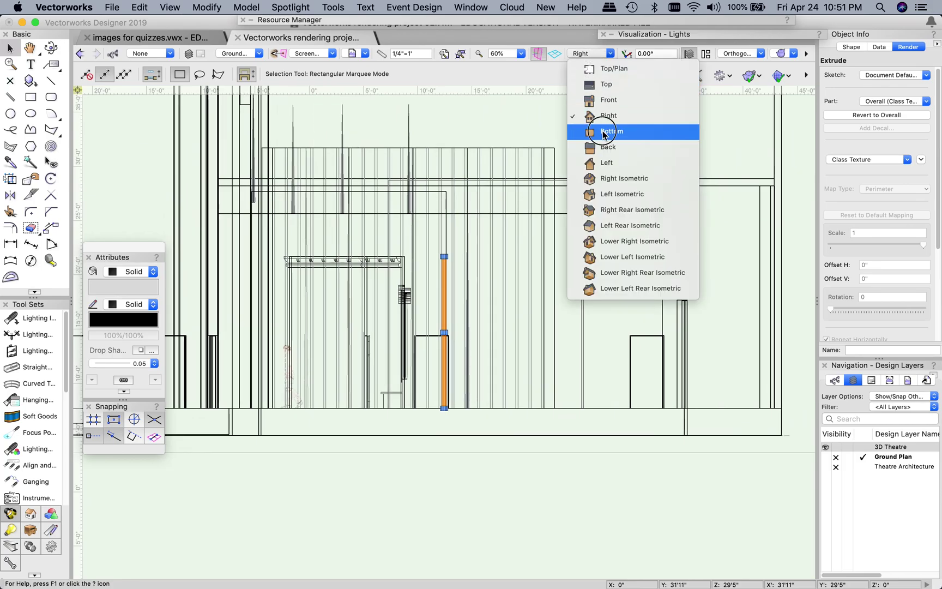
{"action": "left_click", "coordinate": [597, 131]}
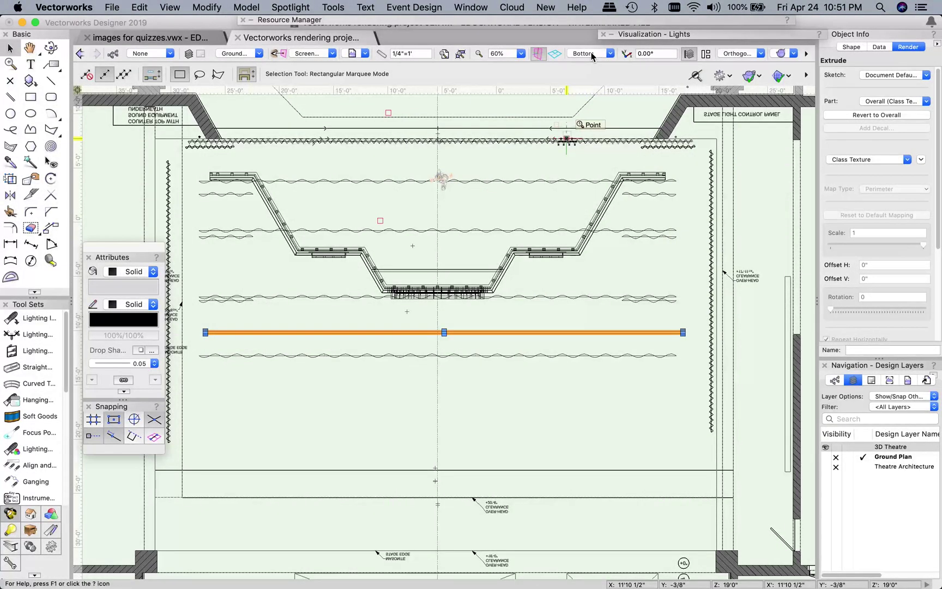
{"action": "left_click", "coordinate": [600, 54]}
{"action": "left_click", "coordinate": [613, 178]}
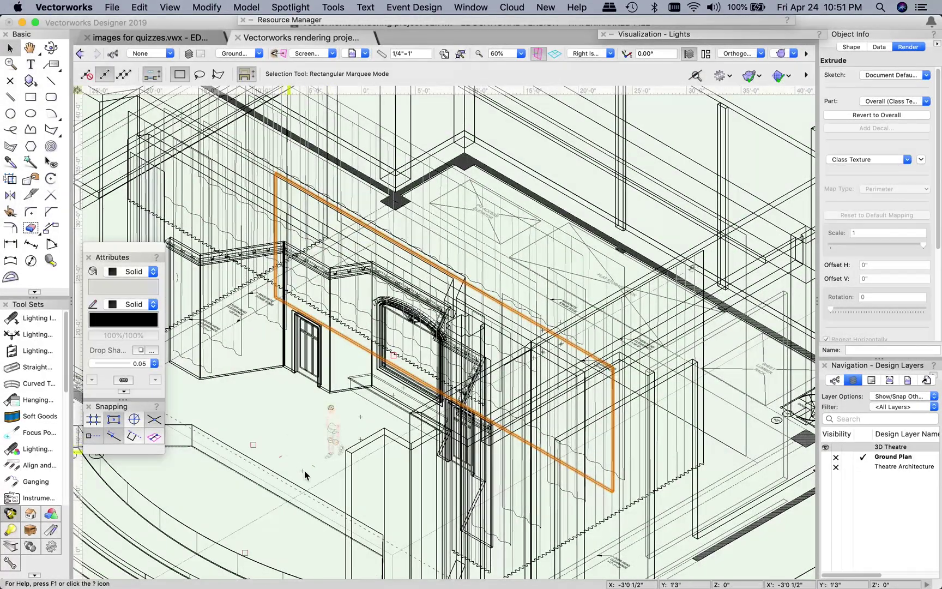
Orbit the isometric model with Flyover, then cycle Top/Plan and Front back to Right Isometric
{"action": "left_click", "coordinate": [50, 50]}
{"action": "left_click_drag", "start_coordinate": [327, 444], "coordinate": [273, 493]}
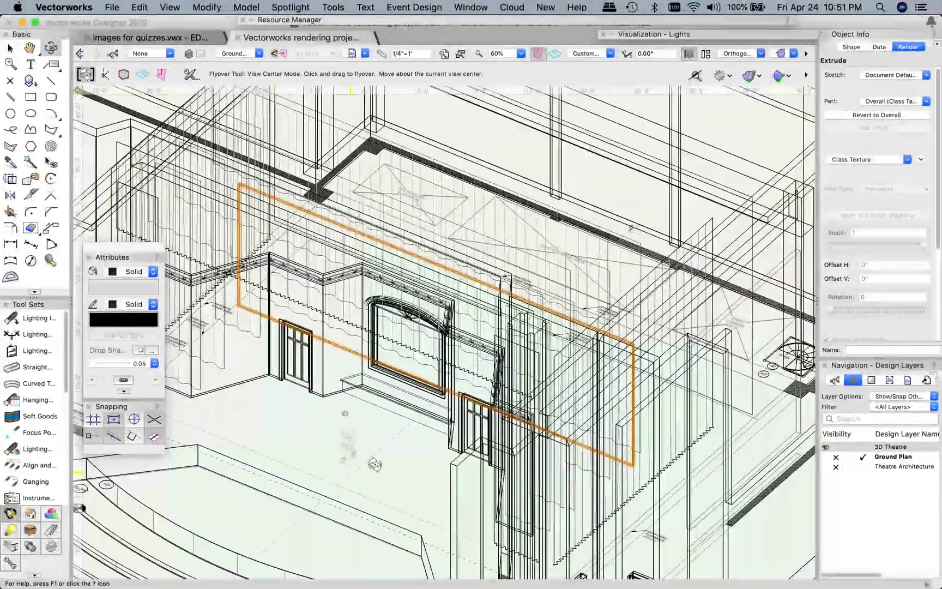
{"action": "left_click", "coordinate": [593, 53]}
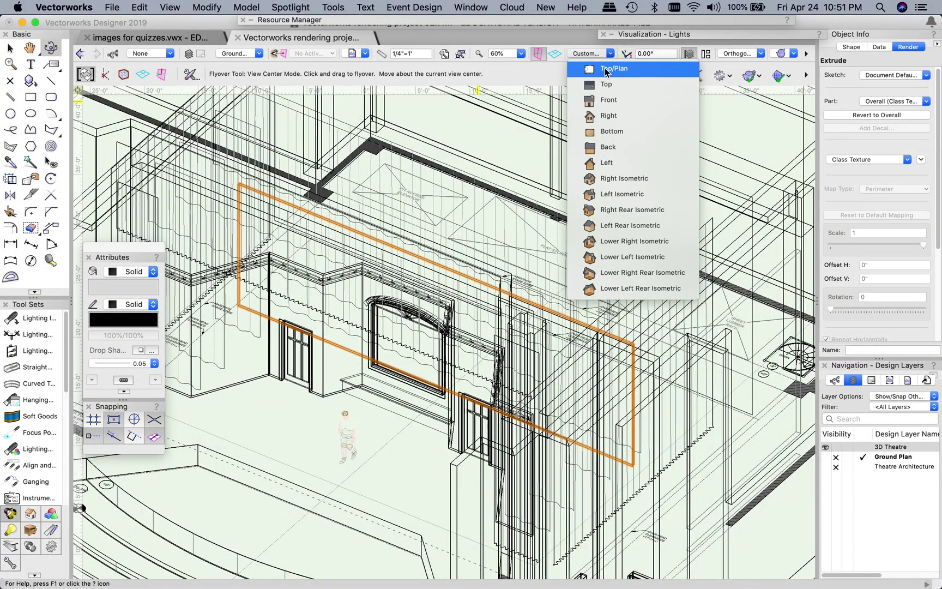
{"action": "left_click", "coordinate": [606, 70]}
{"action": "left_click", "coordinate": [588, 53]}
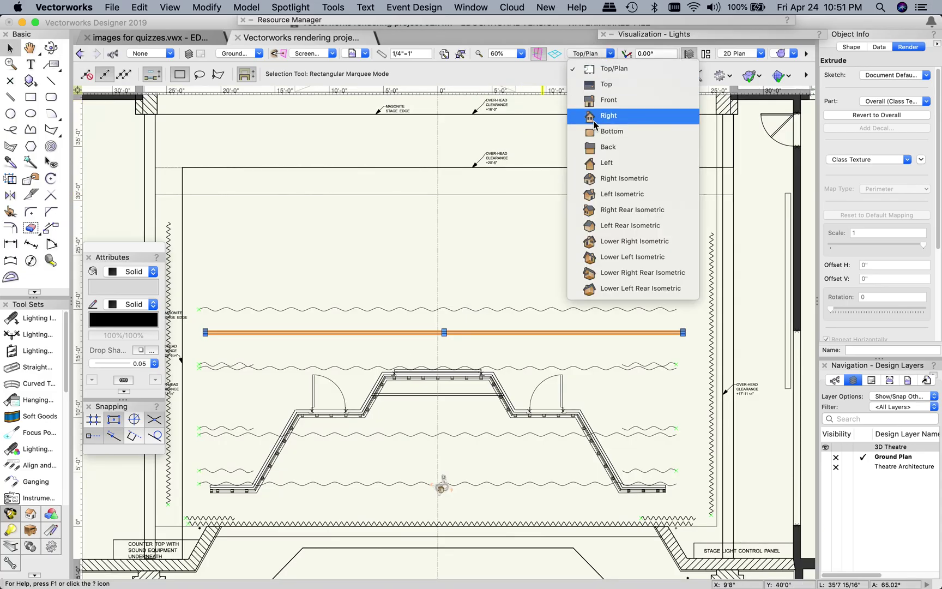
{"action": "left_click", "coordinate": [609, 100]}
{"action": "left_click", "coordinate": [591, 53]}
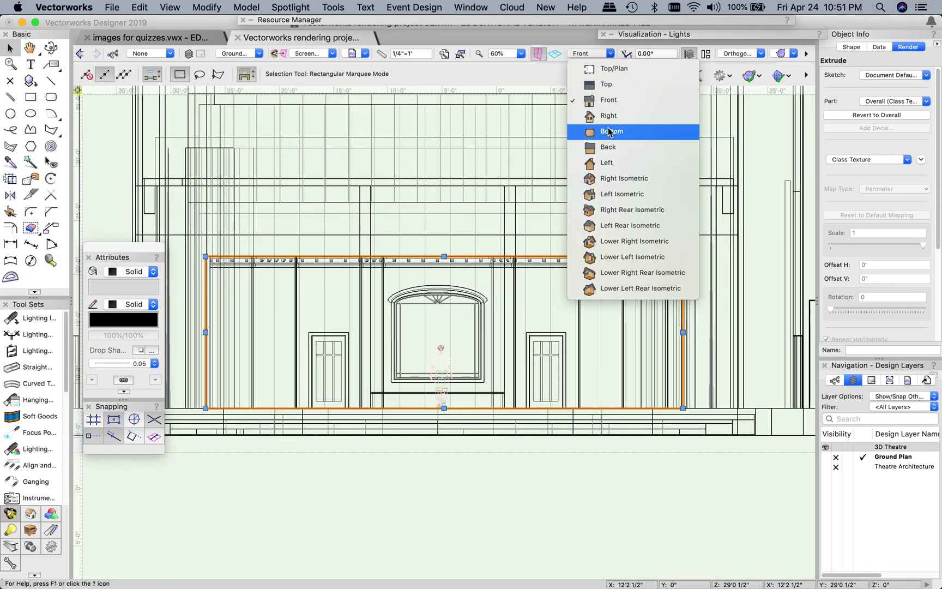
{"action": "left_click", "coordinate": [622, 178]}
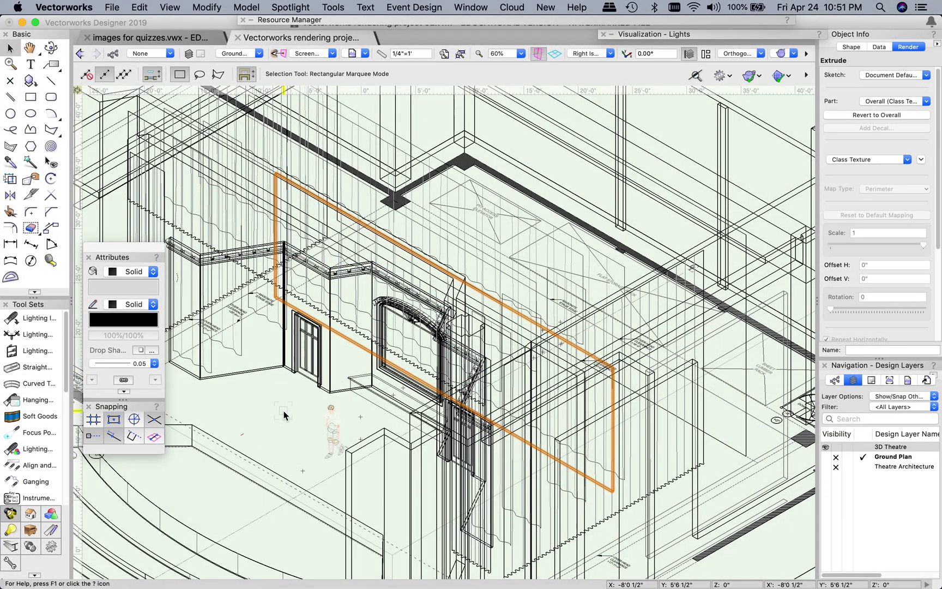
Check the render mode and view bar control lists, then show the View > Rendering submenu
{"action": "left_click", "coordinate": [781, 54]}
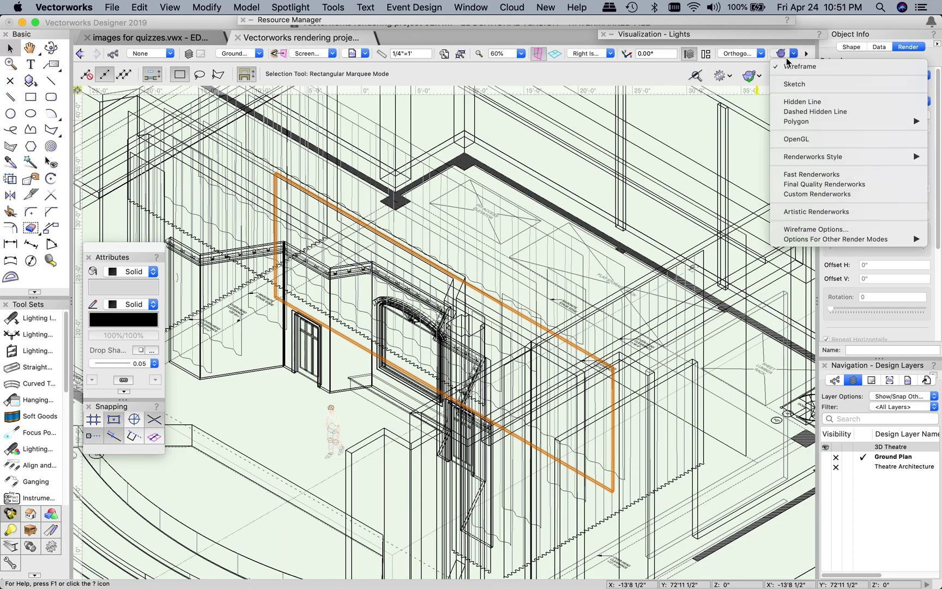
{"action": "left_click", "coordinate": [806, 55]}
{"action": "left_click", "coordinate": [807, 55]}
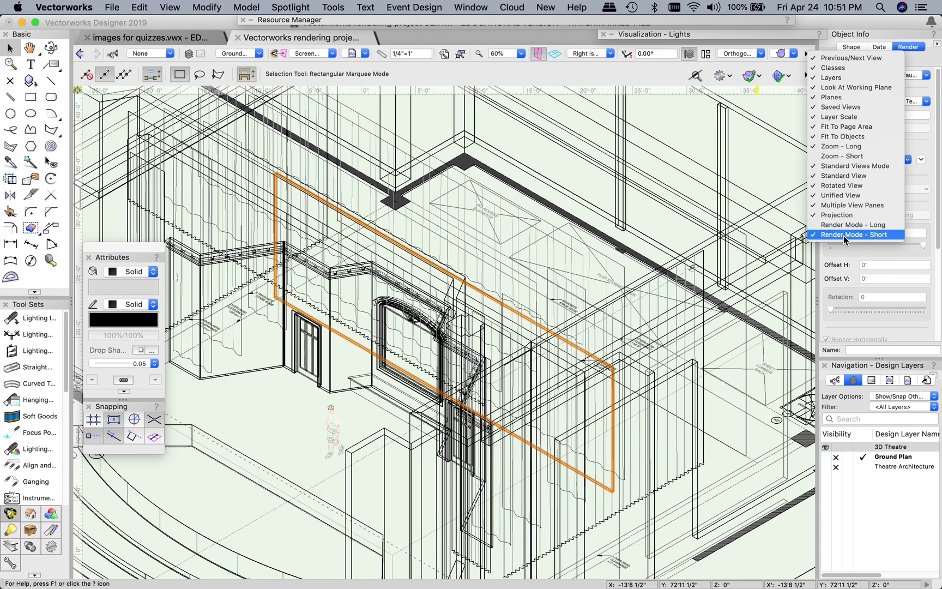
{"action": "left_click", "coordinate": [781, 54]}
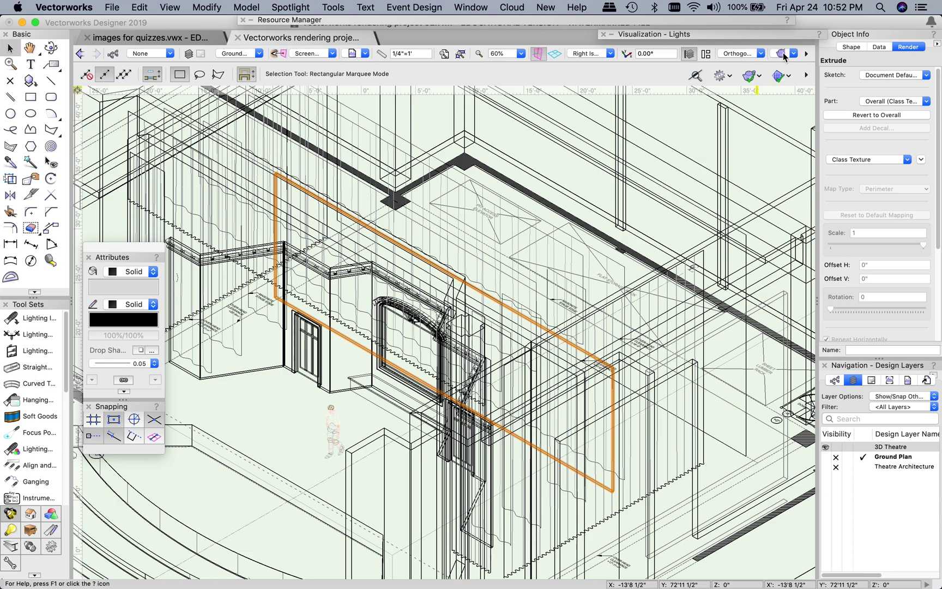
{"action": "left_click", "coordinate": [175, 7]}
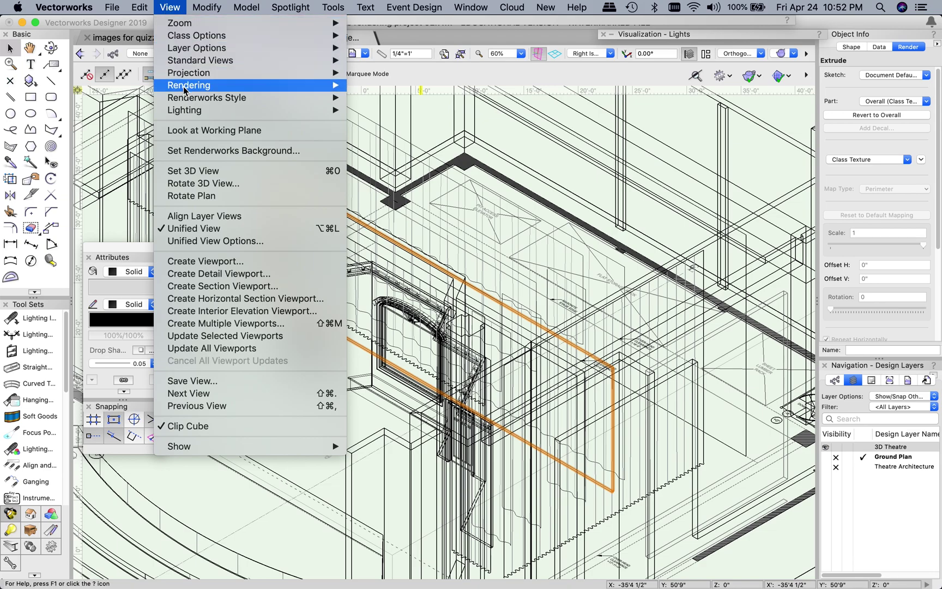
{"action": "mouse_move", "coordinate": [186, 91]}
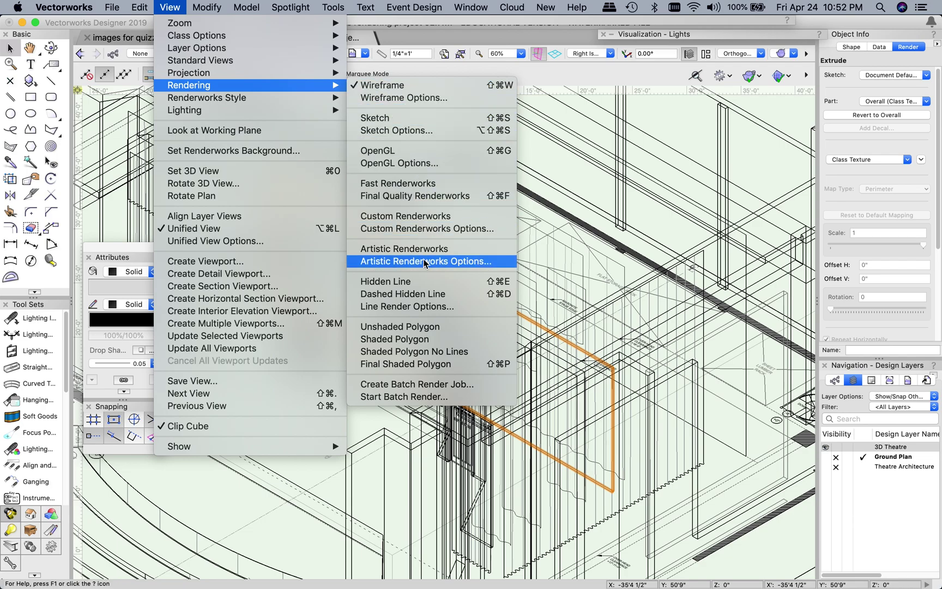
Shade the theatre in OpenGL and swing the view round to face the stage
{"action": "left_click", "coordinate": [388, 152]}
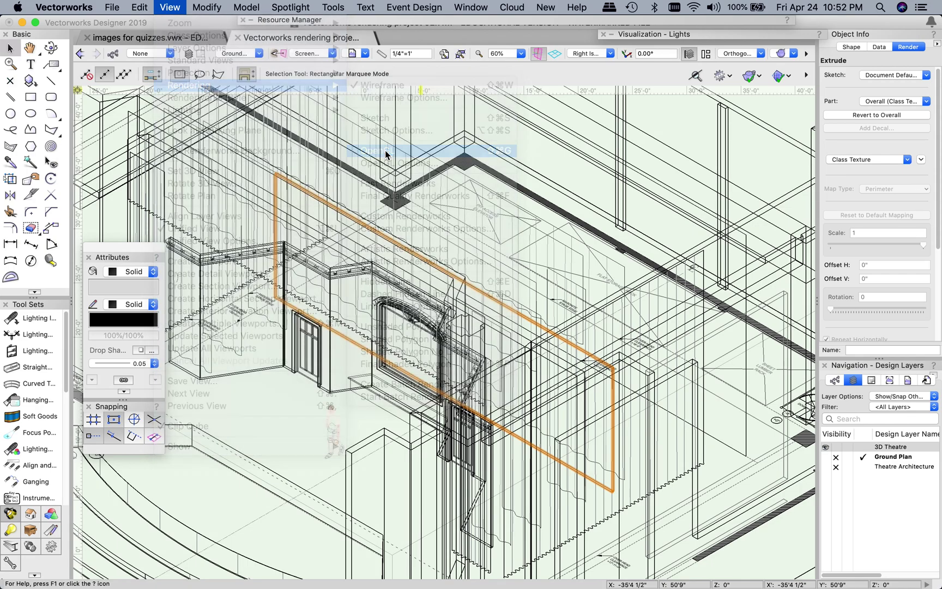
{"action": "left_click", "coordinate": [51, 48]}
{"action": "left_click_drag", "start_coordinate": [237, 431], "coordinate": [361, 364]}
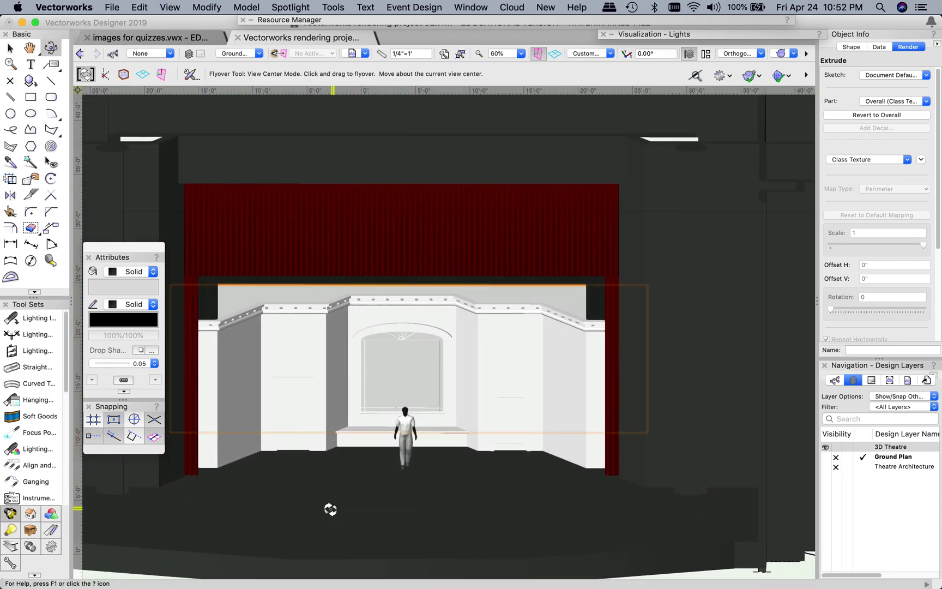
{"action": "scroll", "coordinate": [330, 507], "scroll_direction": "up", "scroll_amount": 3}
{"action": "left_click_drag", "start_coordinate": [330, 507], "coordinate": [479, 471]}
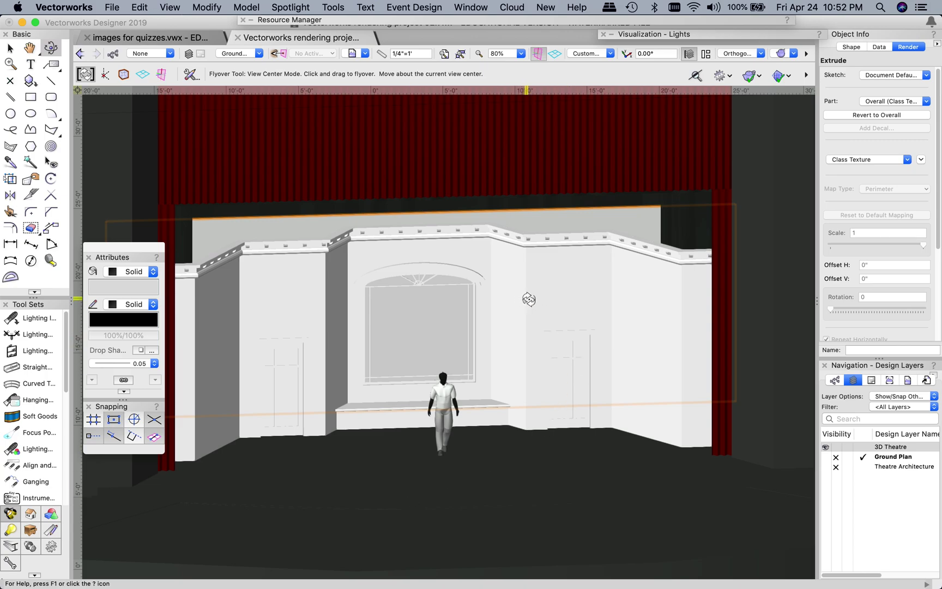
Fly in closer and settle on a straight-on front view of the stage wall
{"action": "left_click_drag", "start_coordinate": [546, 292], "coordinate": [564, 301]}
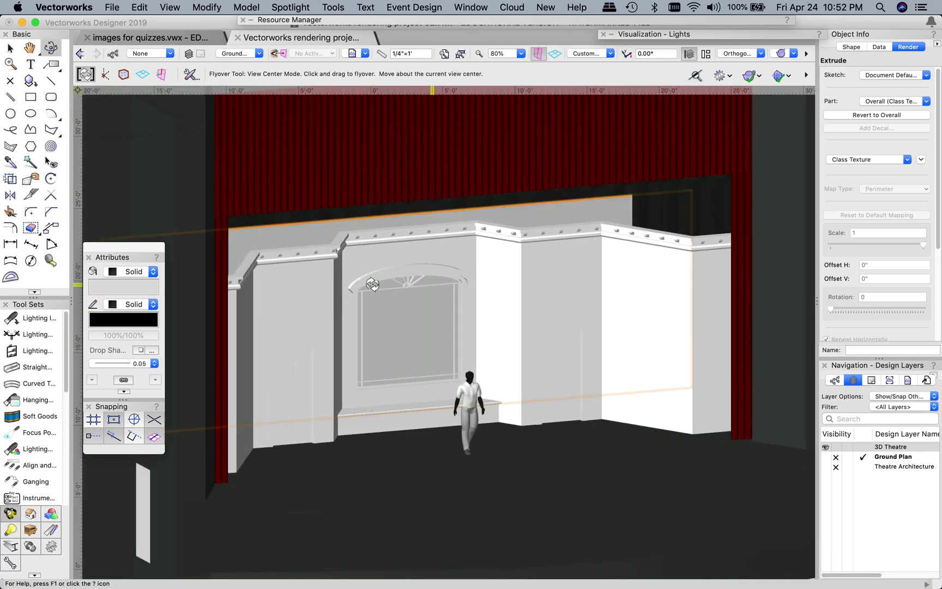
{"action": "scroll", "coordinate": [594, 452], "scroll_direction": "up", "scroll_amount": 2}
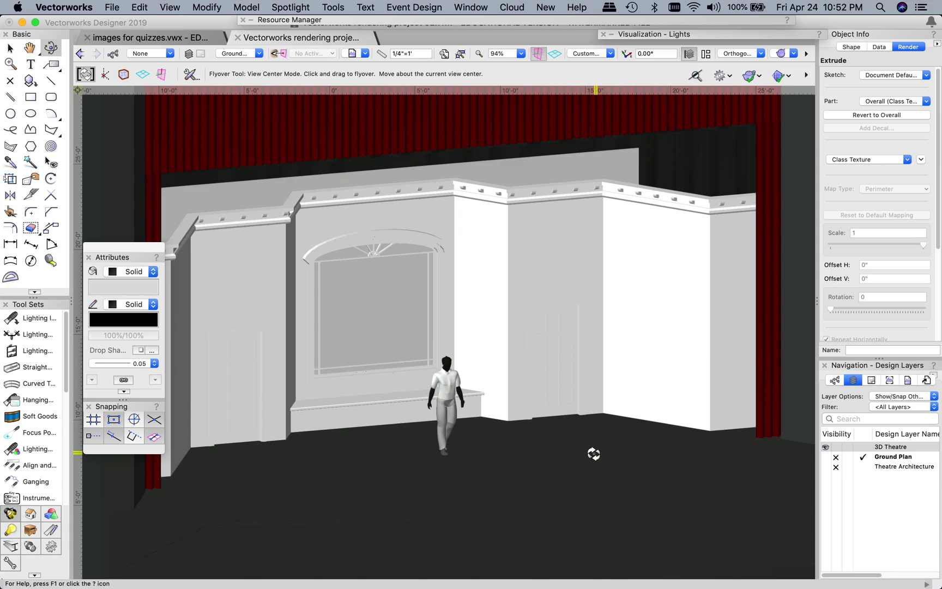
{"action": "mouse_move", "coordinate": [602, 431]}
{"action": "left_mouse_down"}
{"action": "mouse_move", "coordinate": [589, 444]}
{"action": "mouse_move", "coordinate": [477, 466]}
{"action": "mouse_move", "coordinate": [507, 420]}
{"action": "mouse_move", "coordinate": [553, 382]}
{"action": "mouse_move", "coordinate": [591, 393]}
{"action": "mouse_move", "coordinate": [610, 427]}
{"action": "left_mouse_up"}
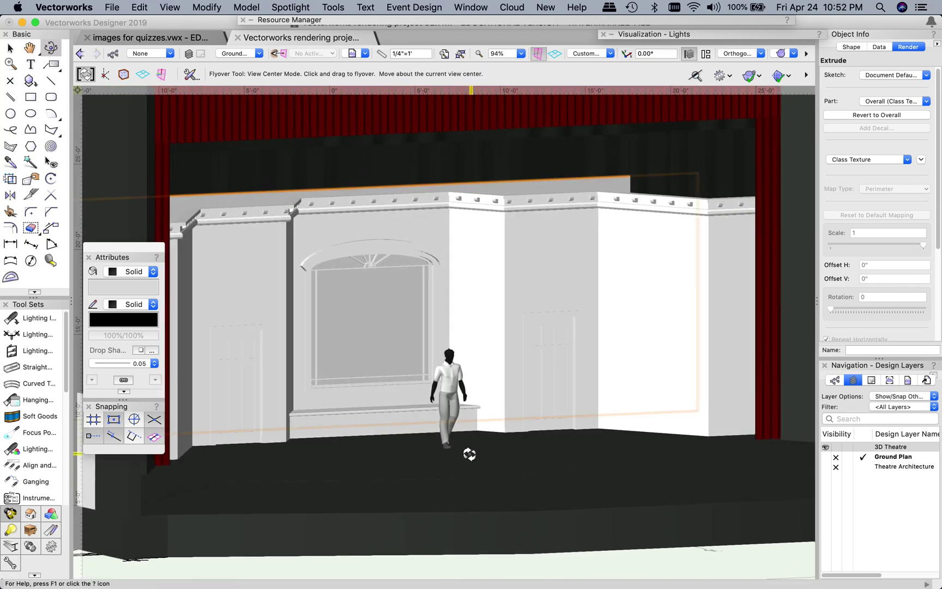
{"action": "left_click_drag", "start_coordinate": [467, 454], "coordinate": [401, 479]}
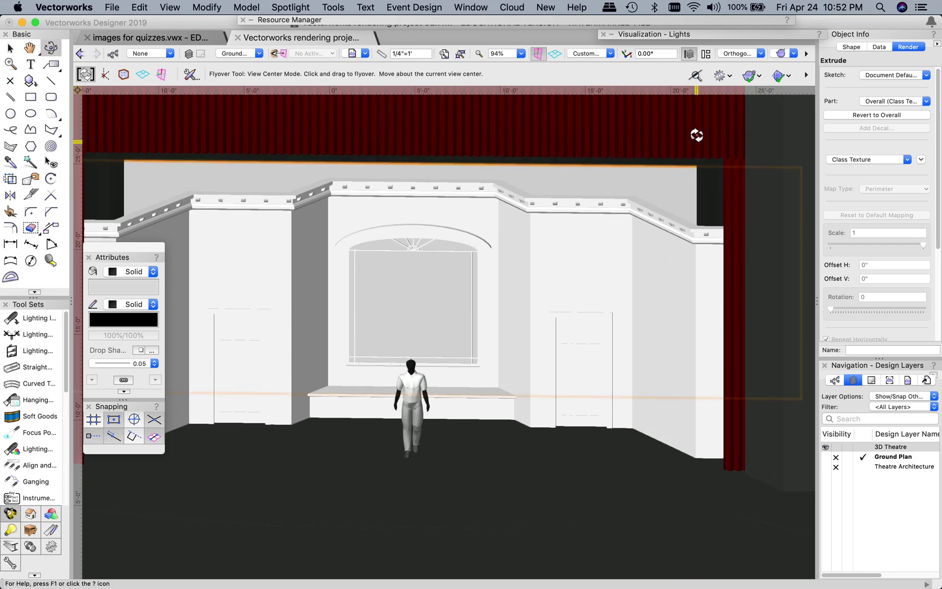
{"action": "left_click", "coordinate": [780, 54]}
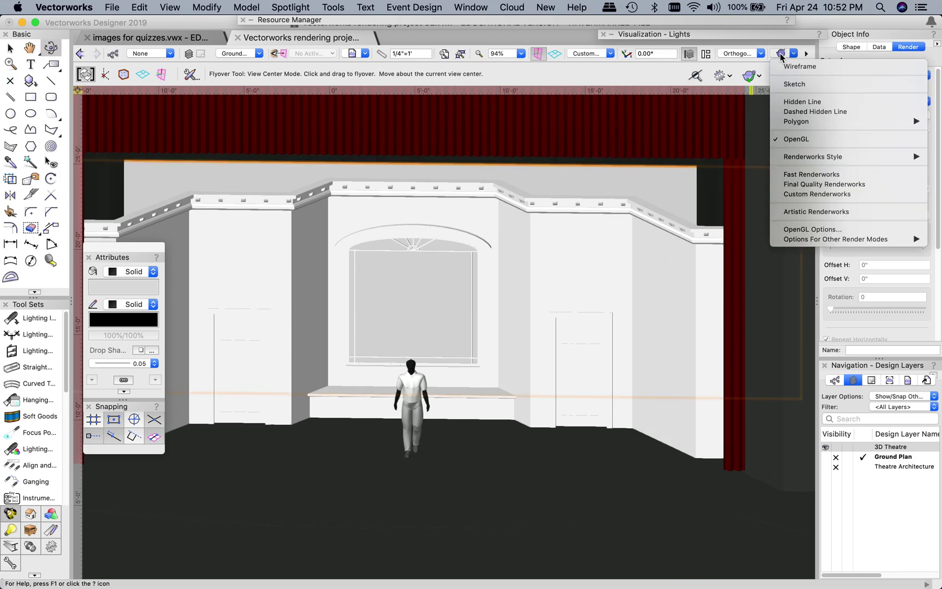
Render the frontal stage in Fast Renderworks and clear the curtain selection
{"action": "left_click", "coordinate": [821, 174]}
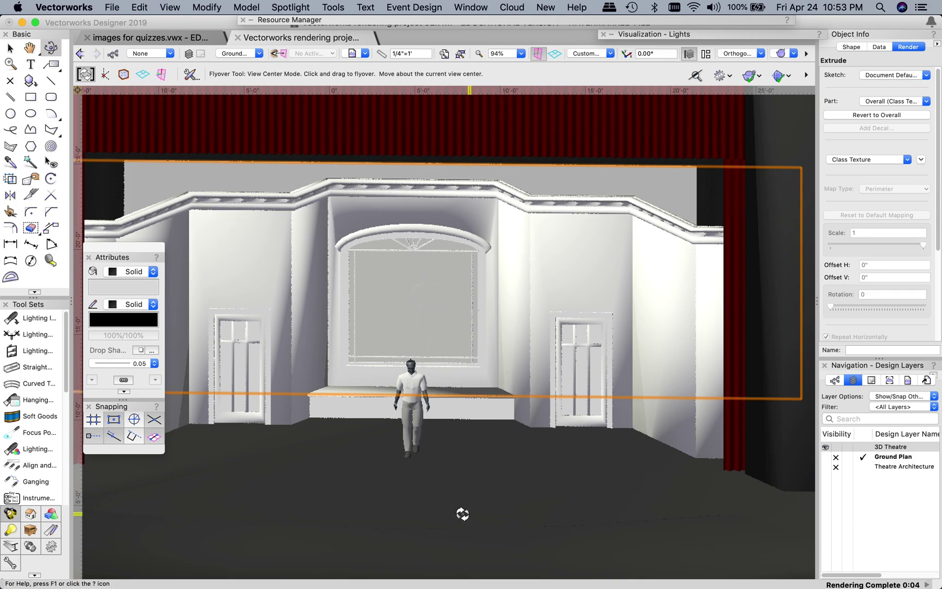
{"action": "left_click", "coordinate": [10, 48]}
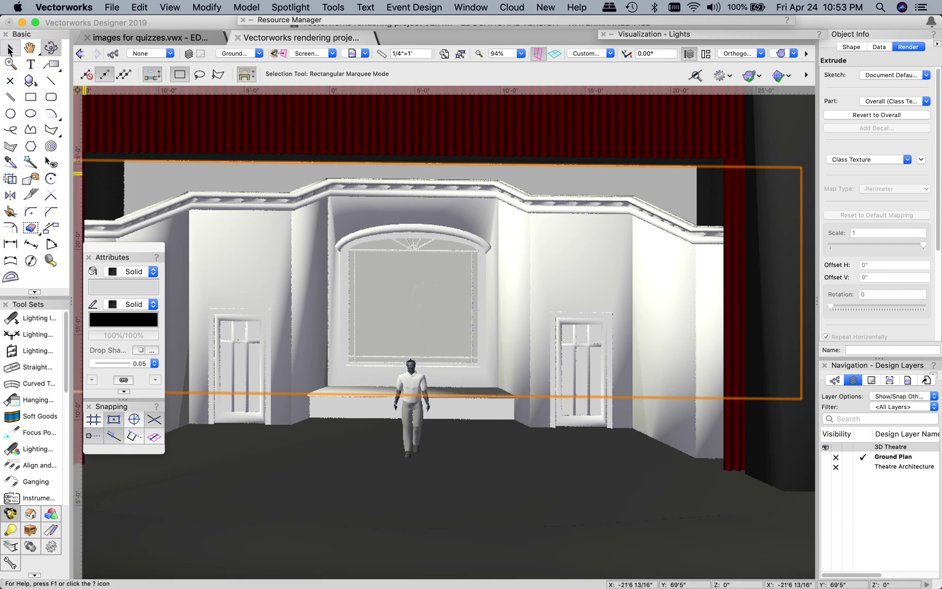
{"action": "left_click", "coordinate": [433, 507]}
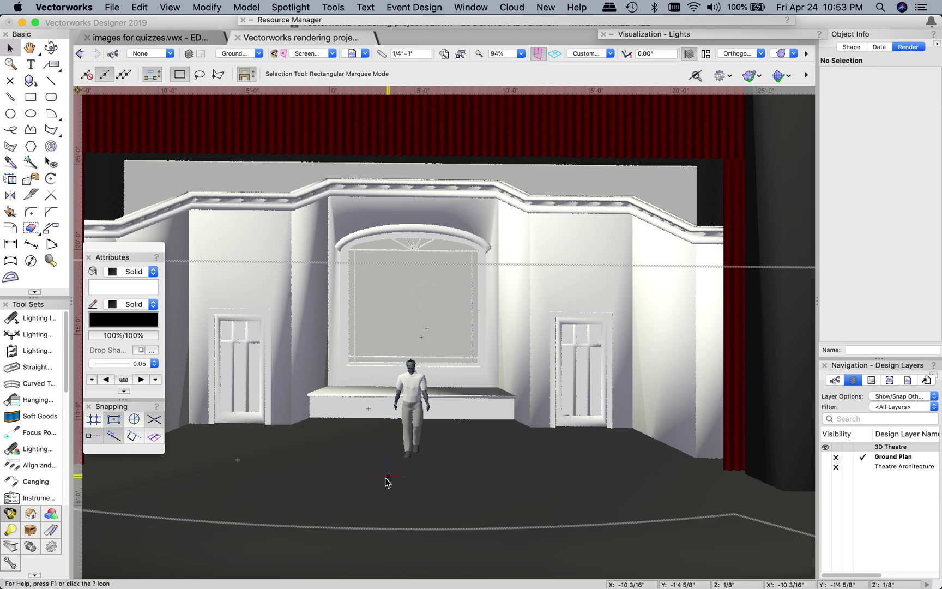
{"action": "left_click", "coordinate": [781, 53]}
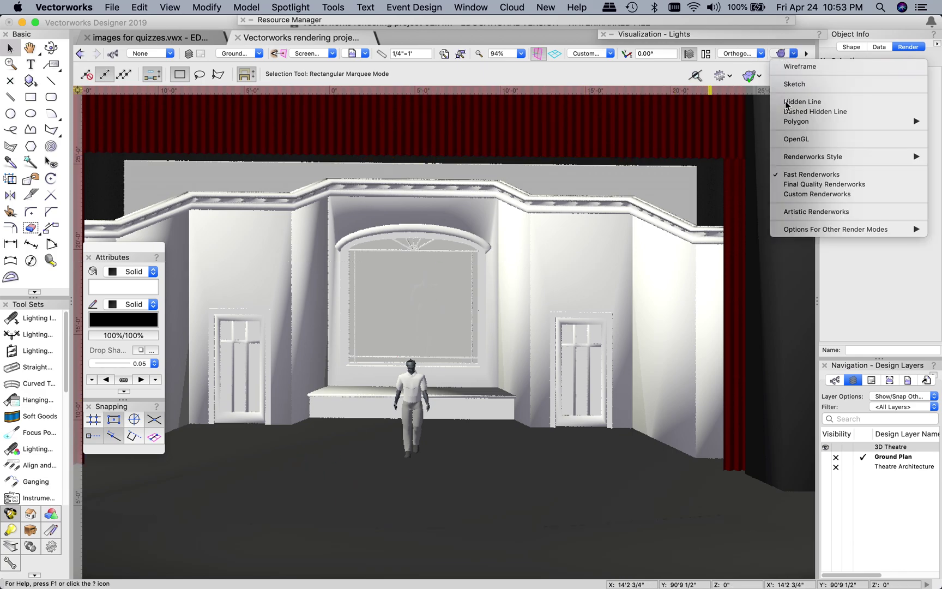
Re-render the frontal stage view using Final Quality Renderworks
{"action": "left_click", "coordinate": [809, 143]}
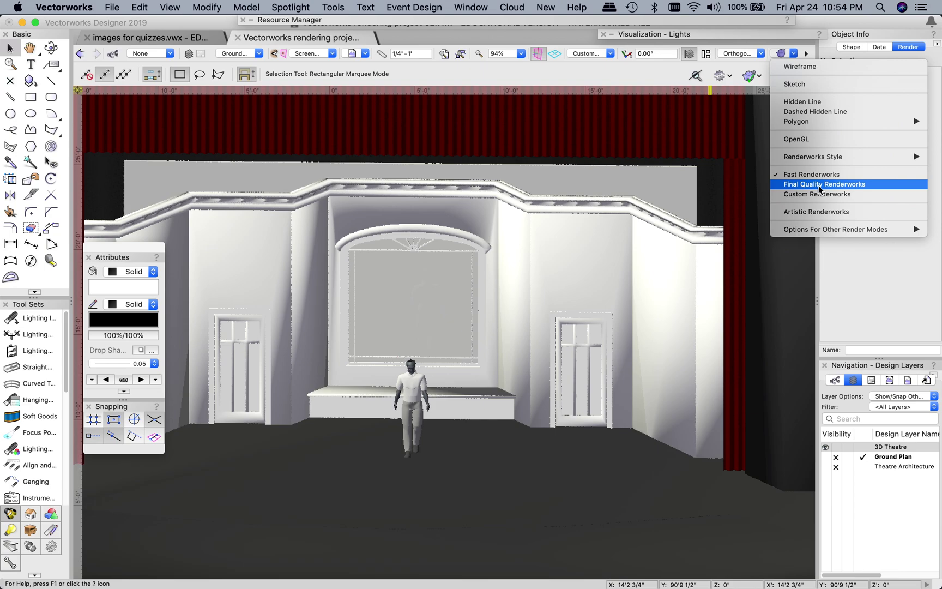
{"action": "left_click", "coordinate": [811, 185]}
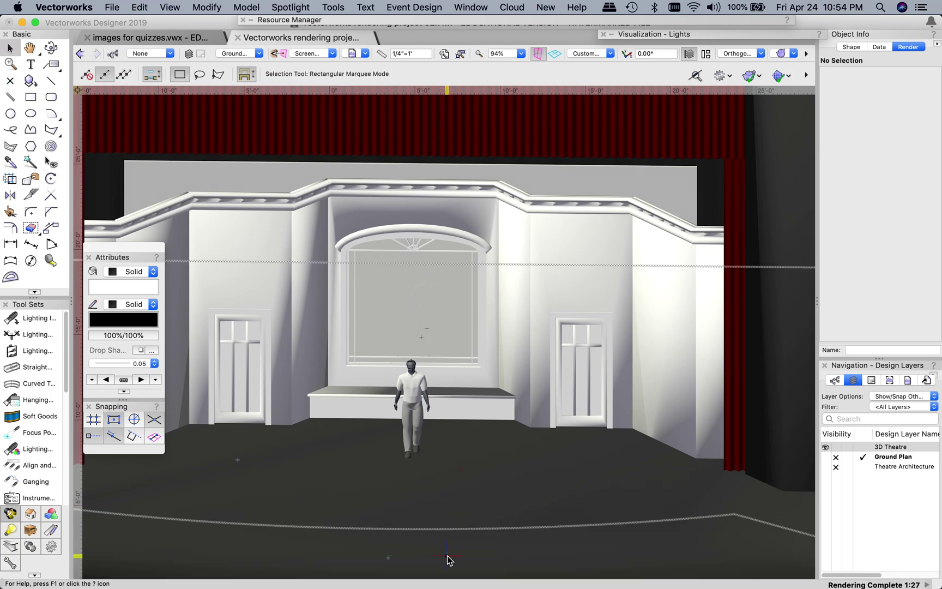
{"action": "left_click", "coordinate": [783, 53]}
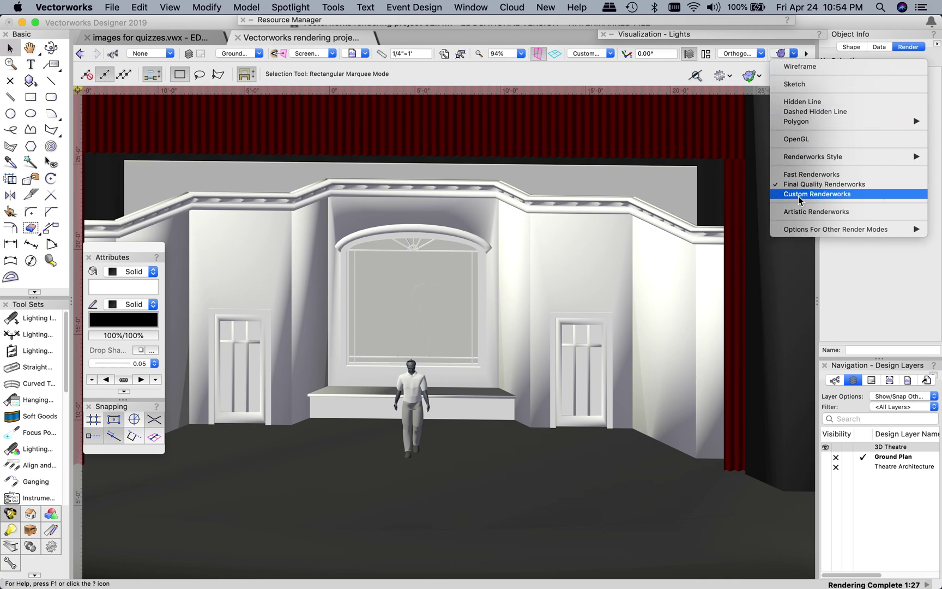
Switch the frontal stage rendering to Custom Renderworks
{"action": "left_click", "coordinate": [819, 195]}
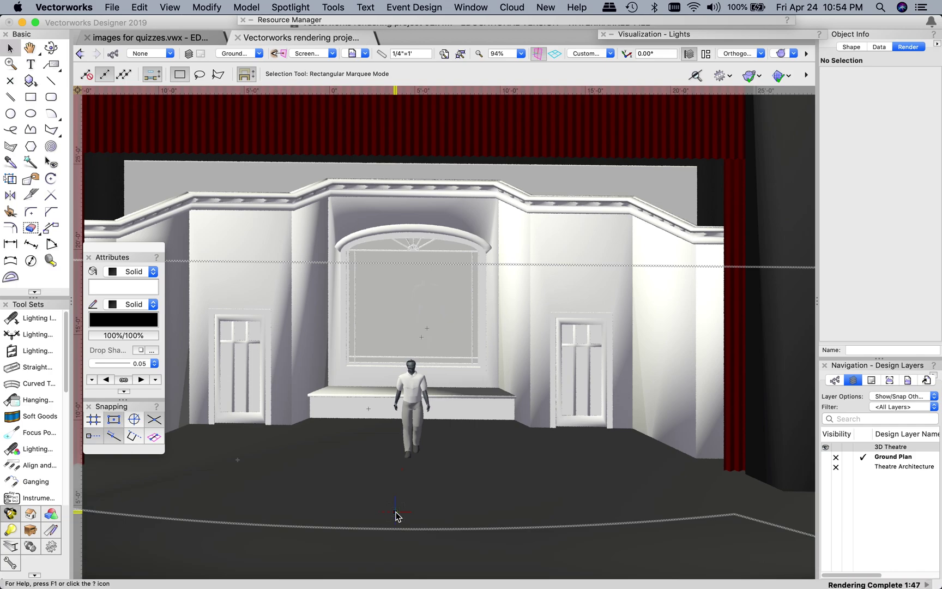
{"action": "left_click", "coordinate": [783, 55]}
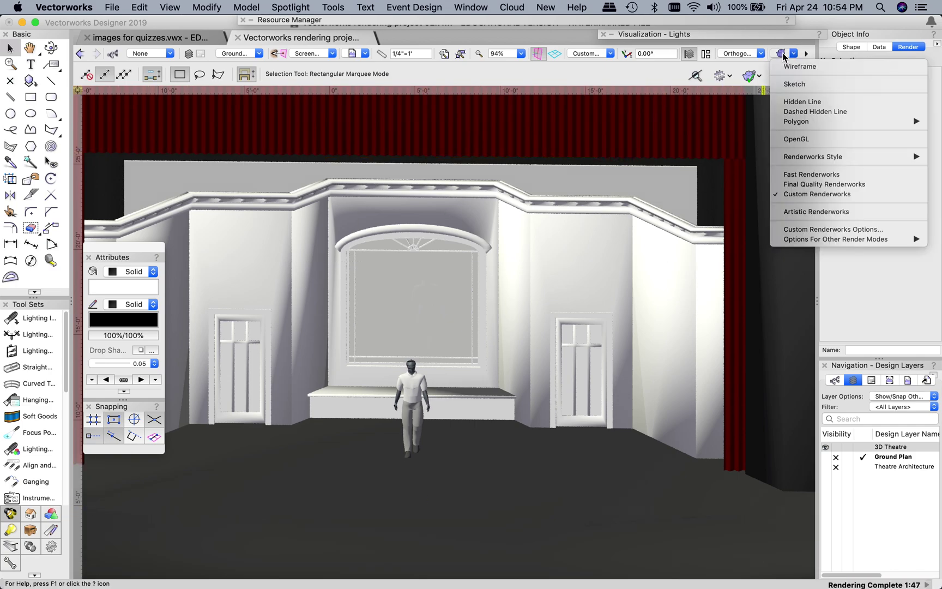
{"action": "left_click", "coordinate": [811, 231]}
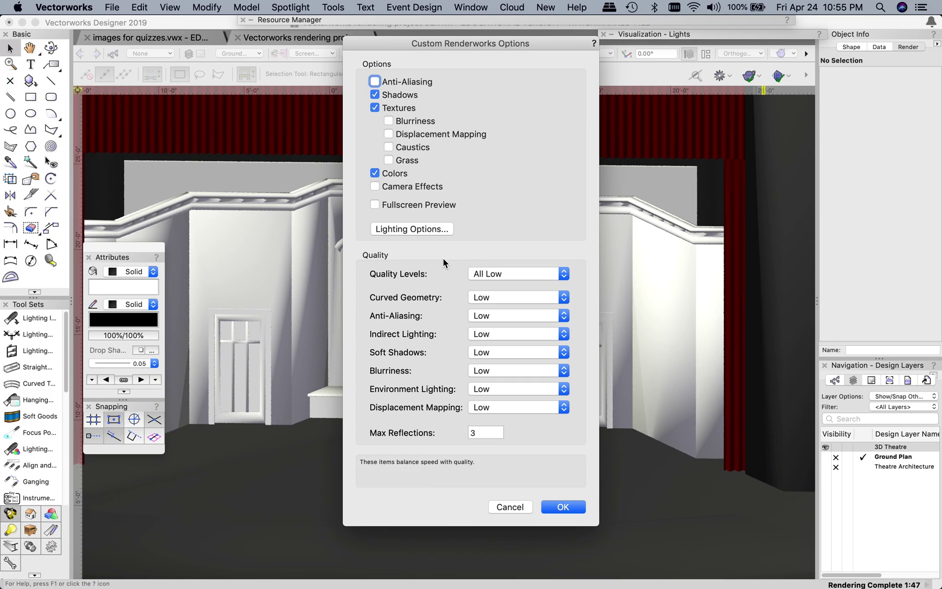
{"action": "left_click", "coordinate": [493, 276]}
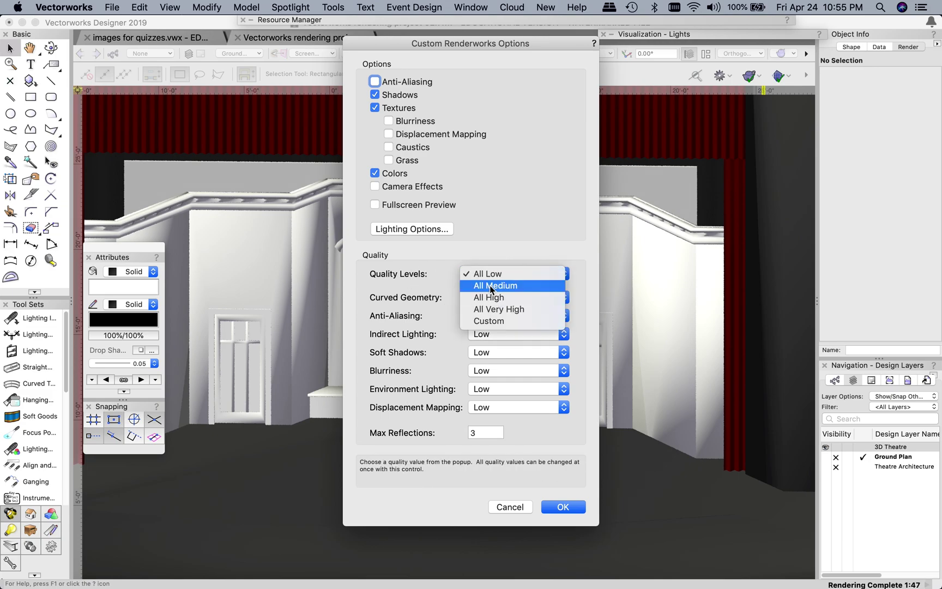
{"action": "left_click", "coordinate": [492, 286]}
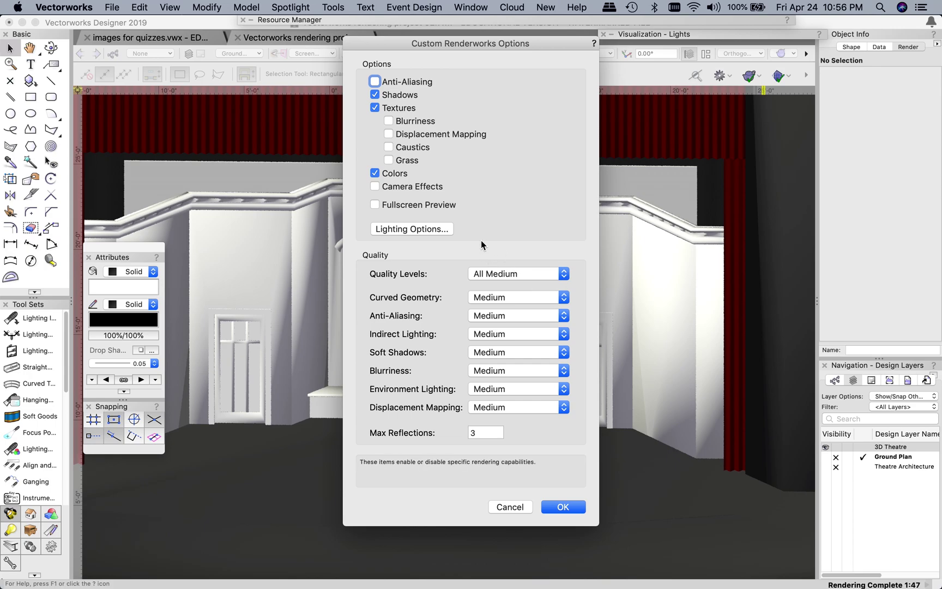
{"action": "left_click", "coordinate": [494, 273]}
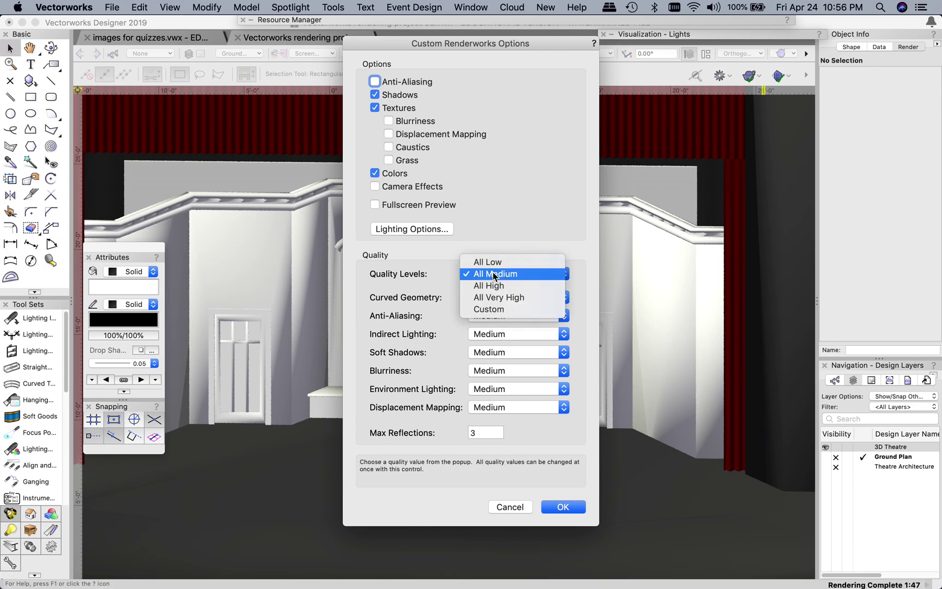
{"action": "left_click", "coordinate": [490, 262]}
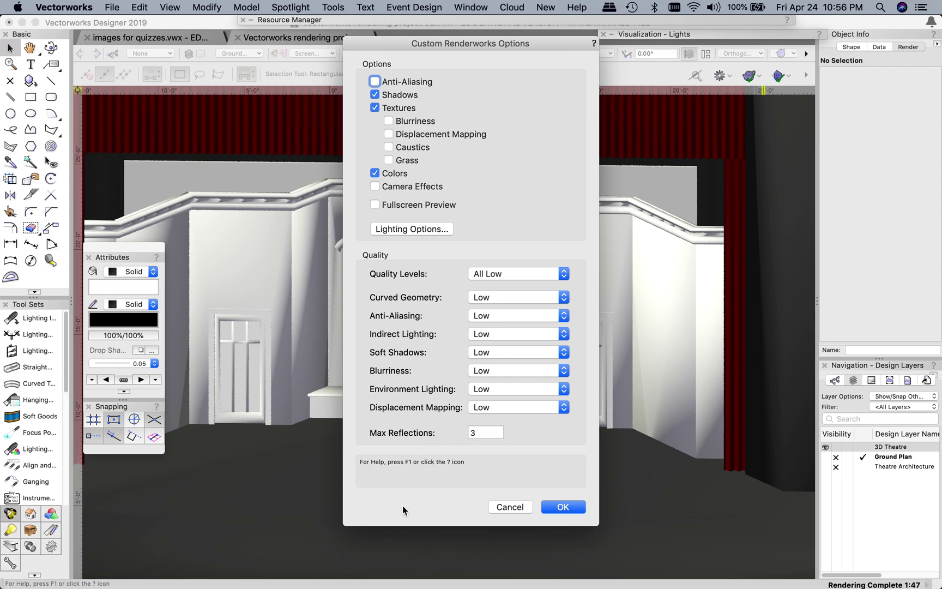
{"action": "left_click", "coordinate": [562, 507]}
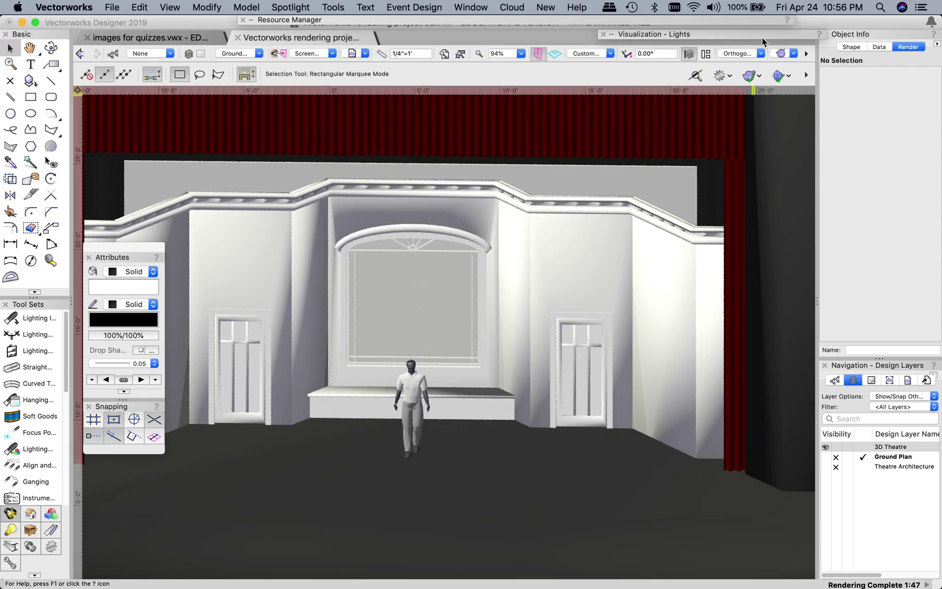
{"action": "left_click", "coordinate": [781, 53]}
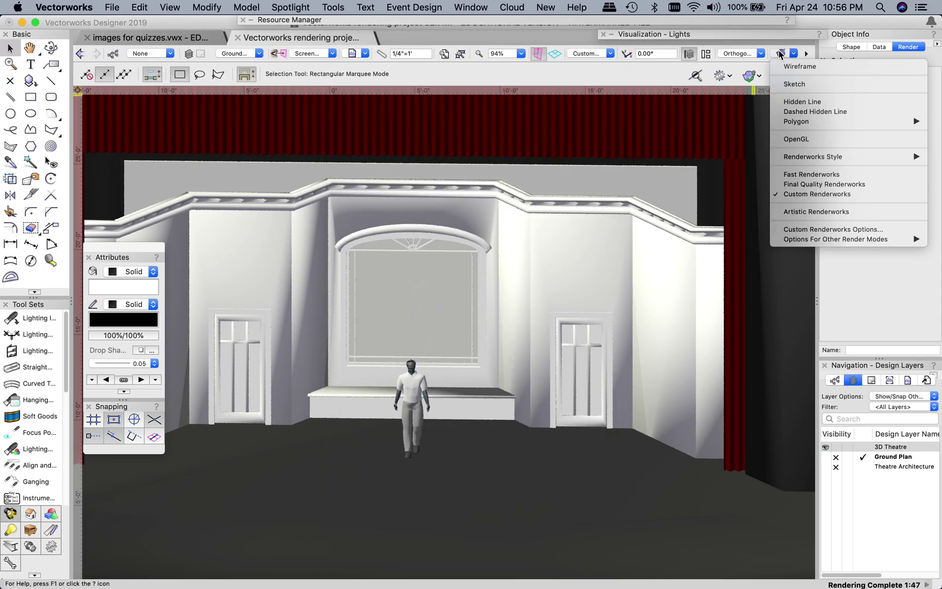
Return to OpenGL, tilt the stage to an angled view, then render in Fast Renderworks
{"action": "left_click", "coordinate": [796, 139]}
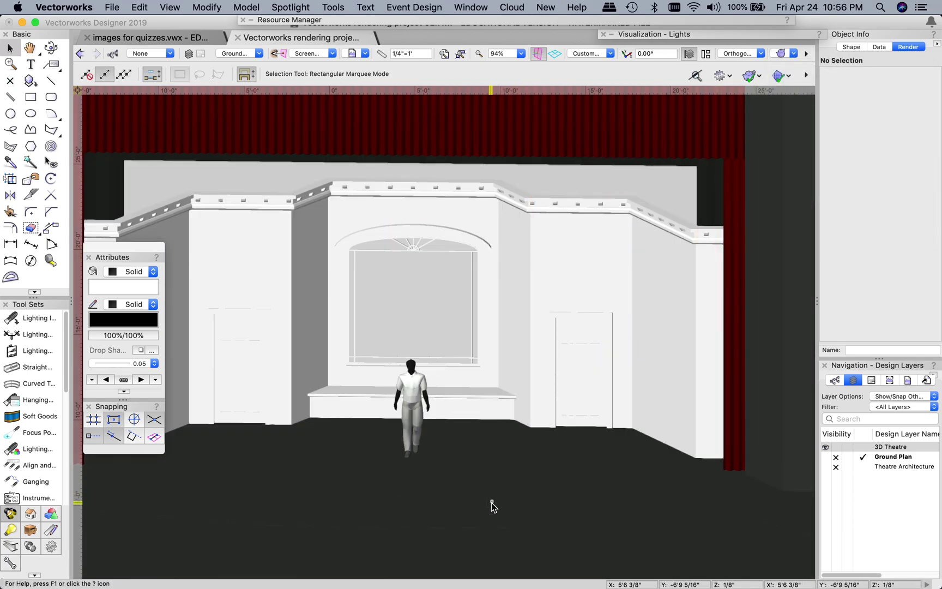
{"action": "left_click", "coordinate": [49, 52]}
{"action": "left_click_drag", "start_coordinate": [341, 391], "coordinate": [275, 256]}
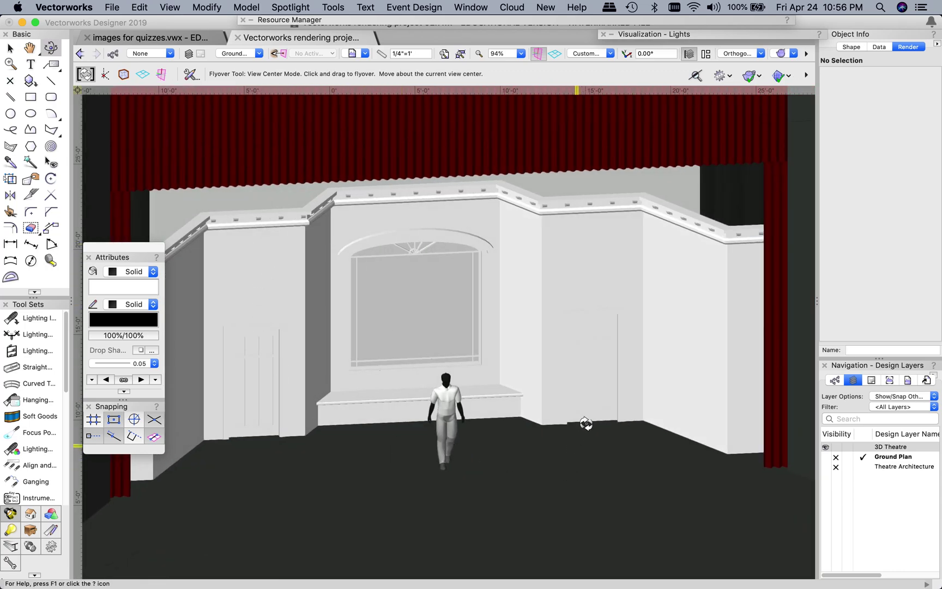
{"action": "left_click", "coordinate": [782, 53]}
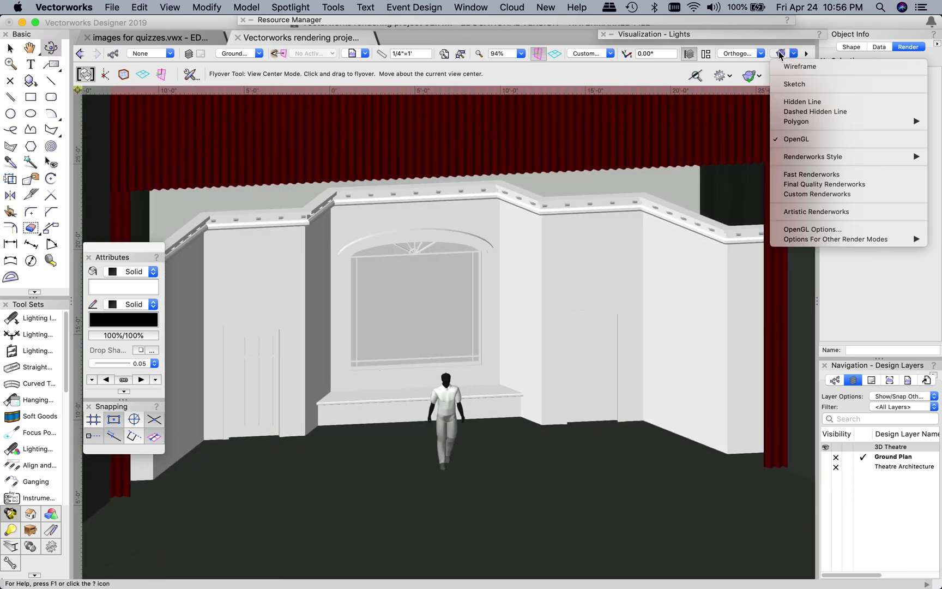
{"action": "left_click", "coordinate": [812, 175]}
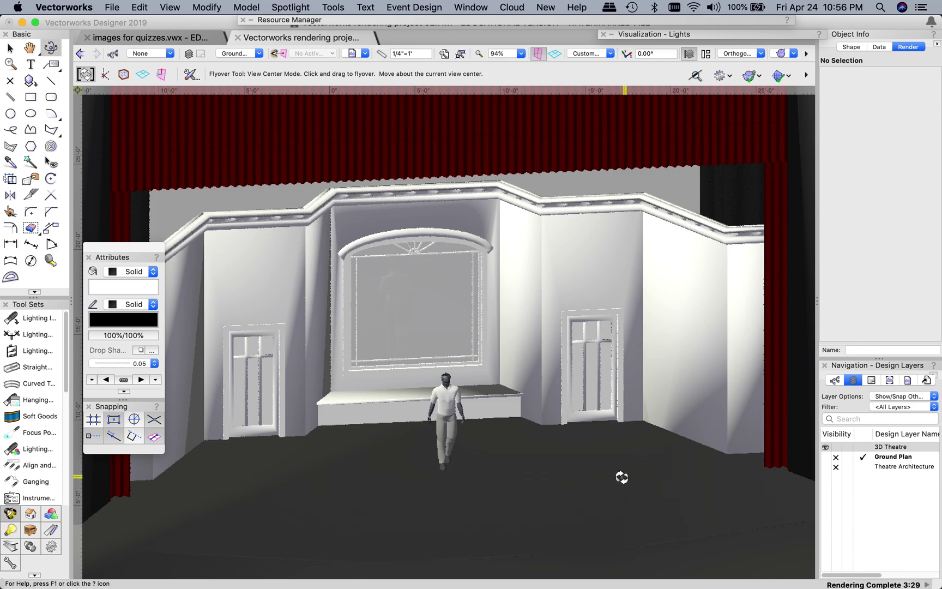
Orbit the rendered stage left and right until the wall, both doors and figure face front
{"action": "left_click_drag", "start_coordinate": [611, 469], "coordinate": [557, 438]}
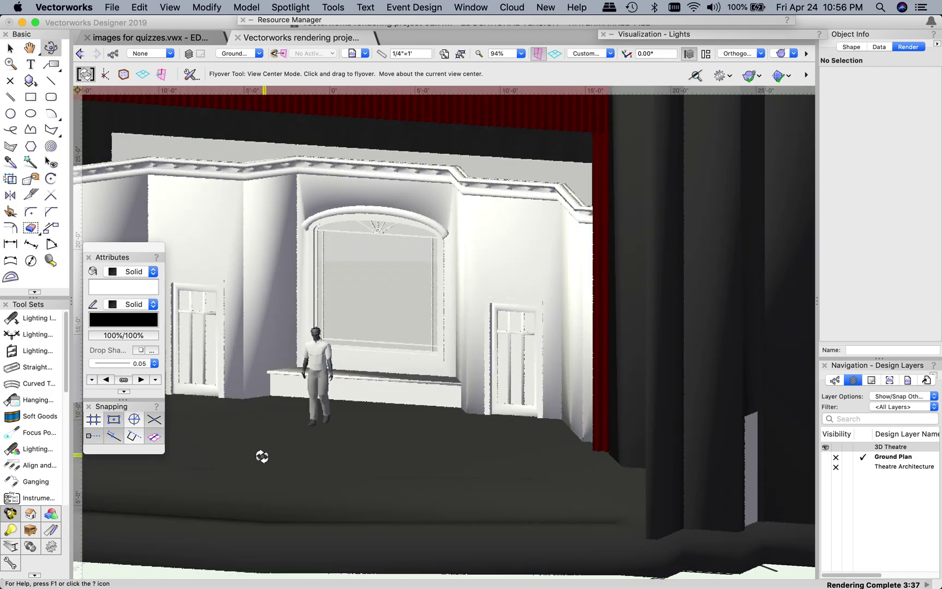
{"action": "left_click_drag", "start_coordinate": [261, 456], "coordinate": [385, 452]}
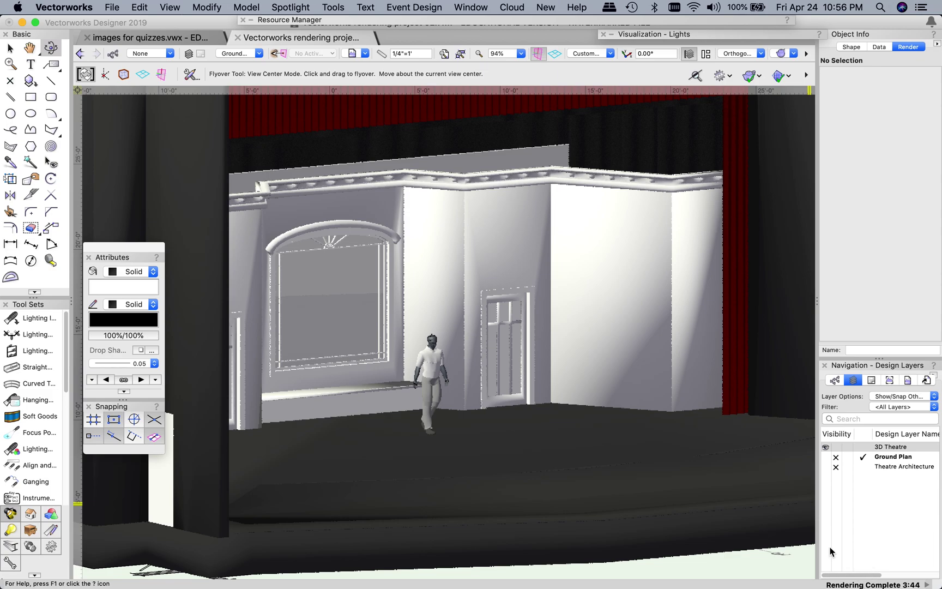
{"action": "left_click", "coordinate": [781, 53]}
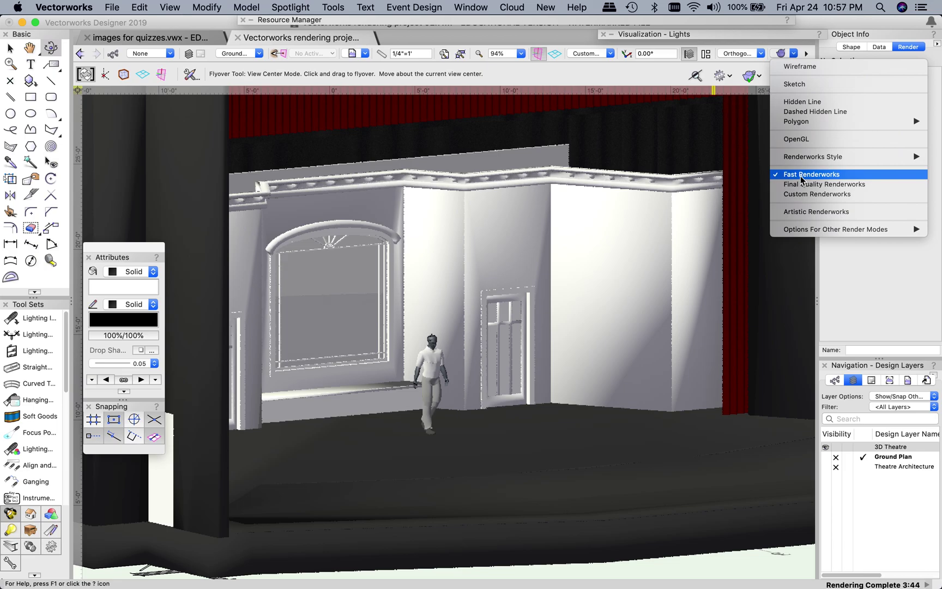
{"action": "left_click", "coordinate": [51, 54]}
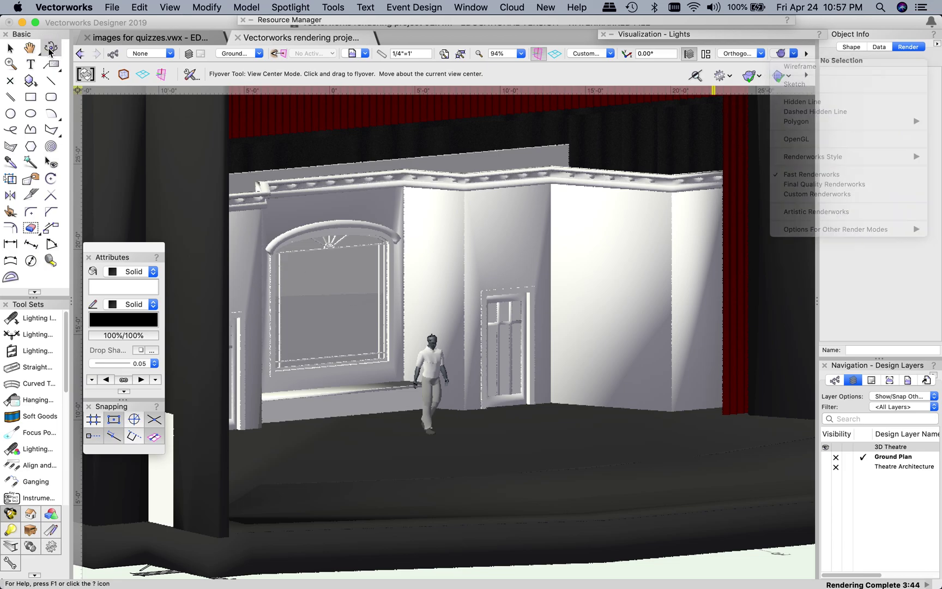
{"action": "left_click_drag", "start_coordinate": [463, 301], "coordinate": [347, 315]}
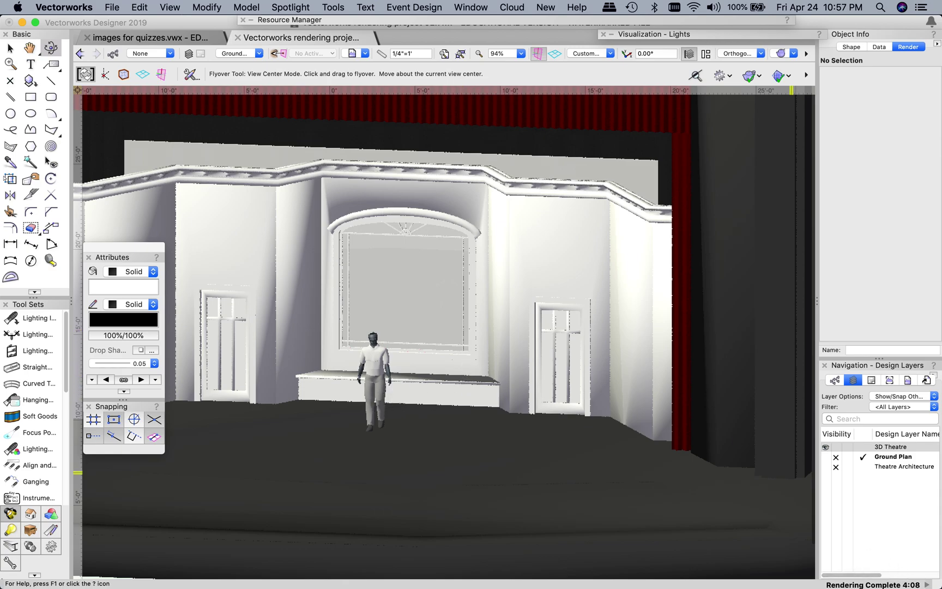
{"action": "left_click", "coordinate": [780, 53]}
Briefly show the stage as Wireframe, then switch it to OpenGL shading
{"action": "left_click", "coordinate": [799, 66]}
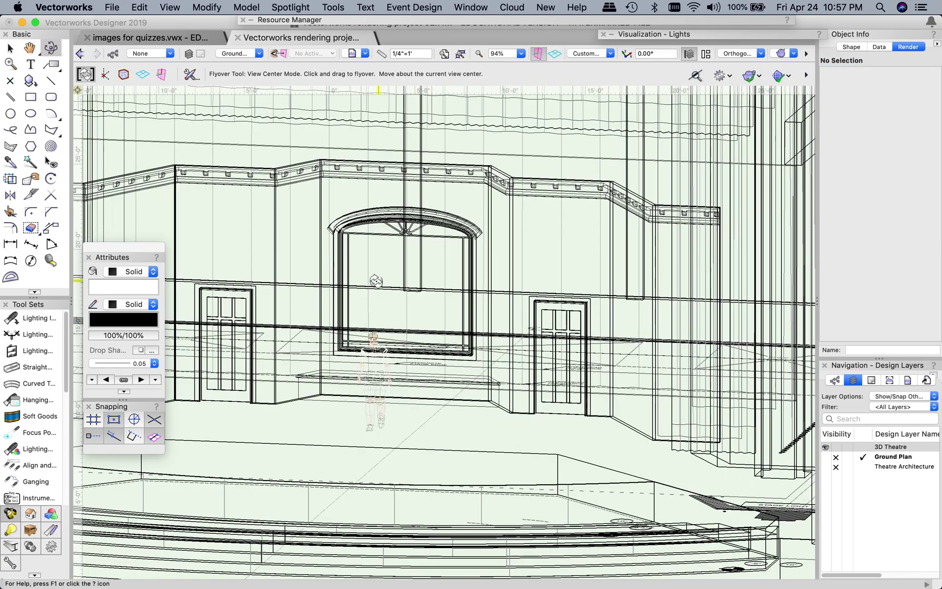
{"action": "left_click", "coordinate": [781, 53]}
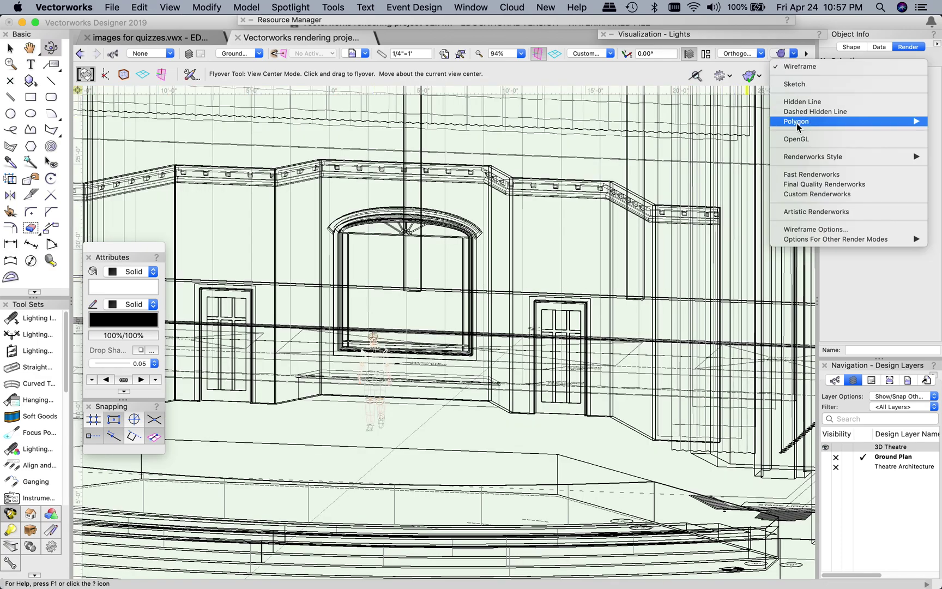
{"action": "left_click", "coordinate": [799, 140]}
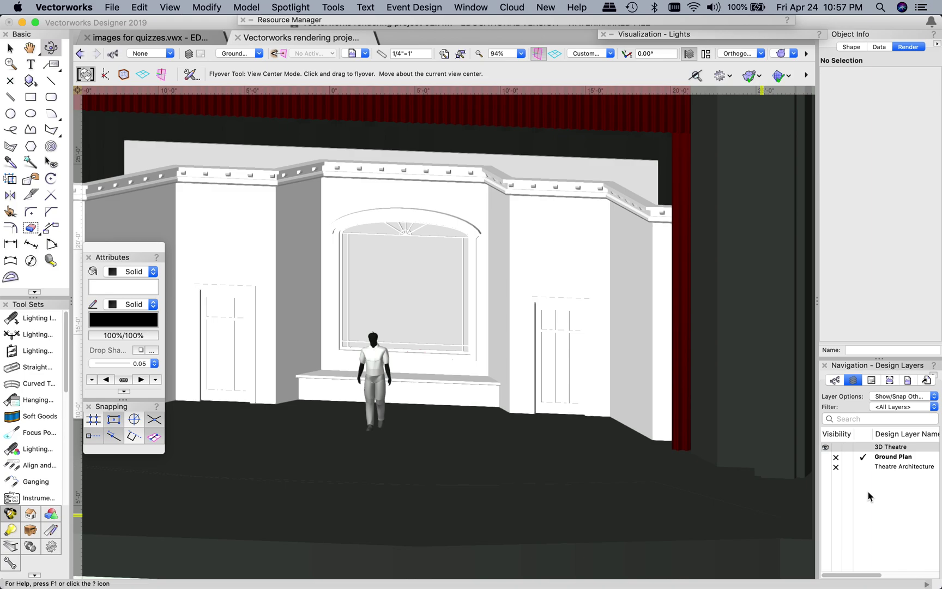
{"action": "left_click", "coordinate": [782, 53]}
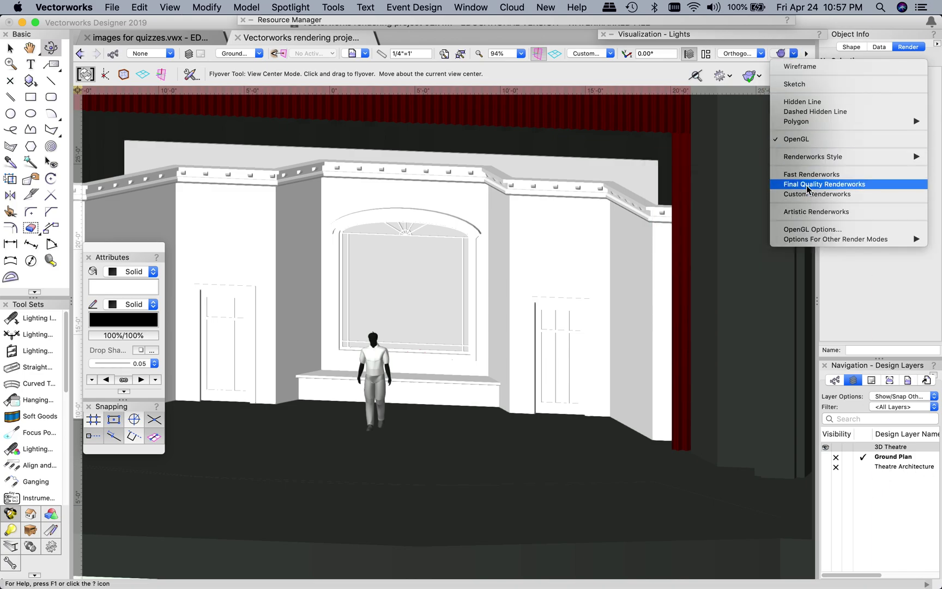
{"action": "left_click", "coordinate": [873, 277]}
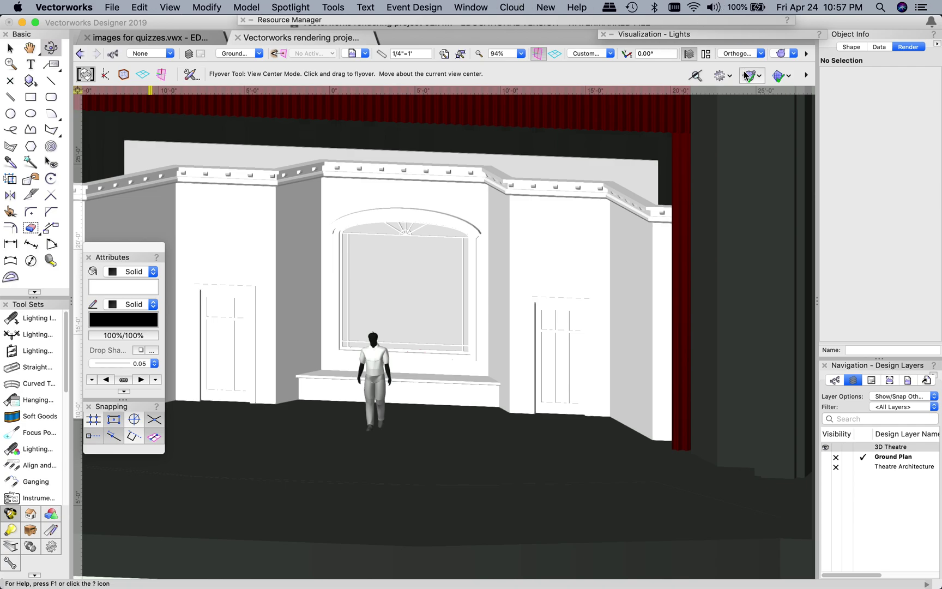
Keep OpenGL as the render mode and show the stage in the standard Front view
{"action": "left_click", "coordinate": [781, 57]}
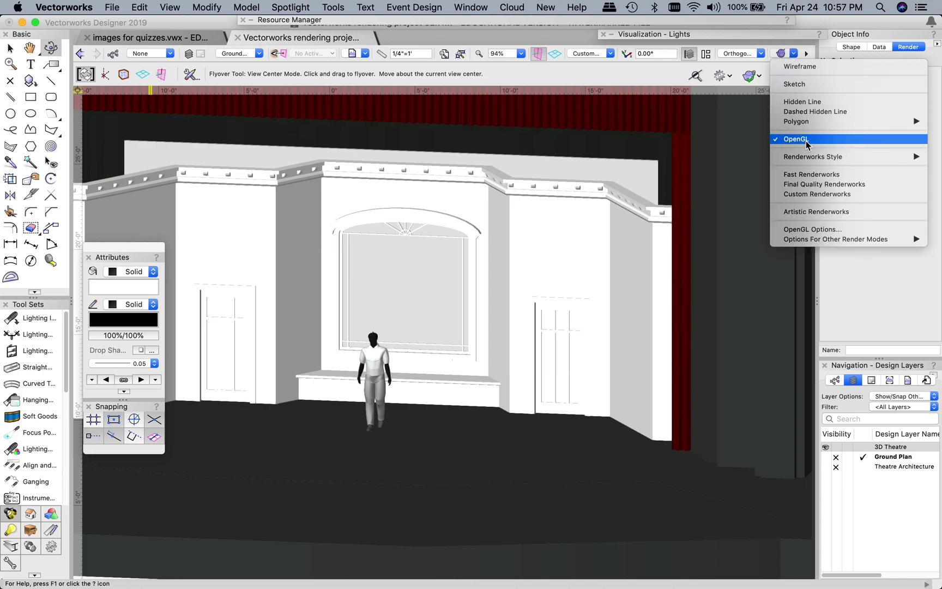
{"action": "left_click", "coordinate": [784, 58]}
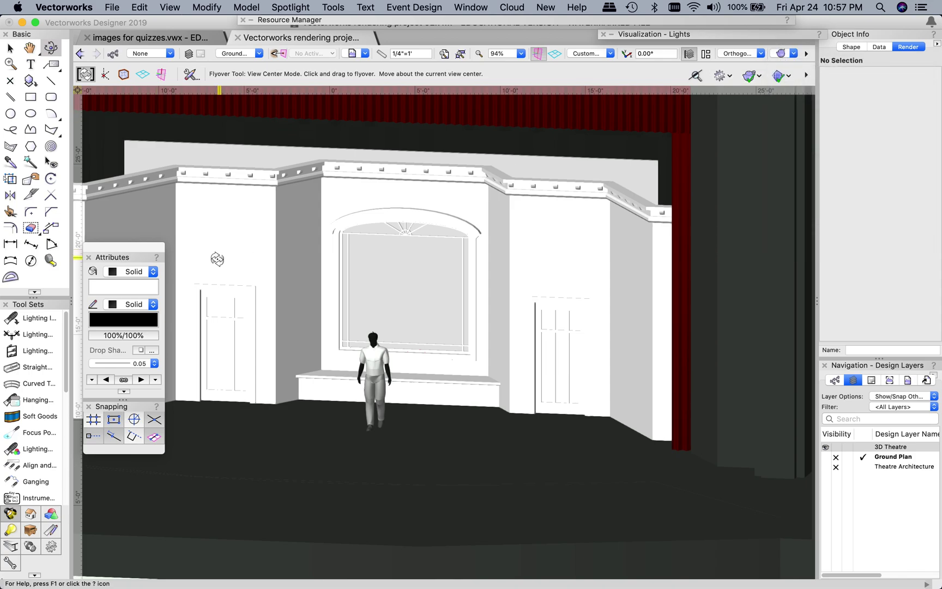
{"action": "left_click", "coordinate": [585, 55]}
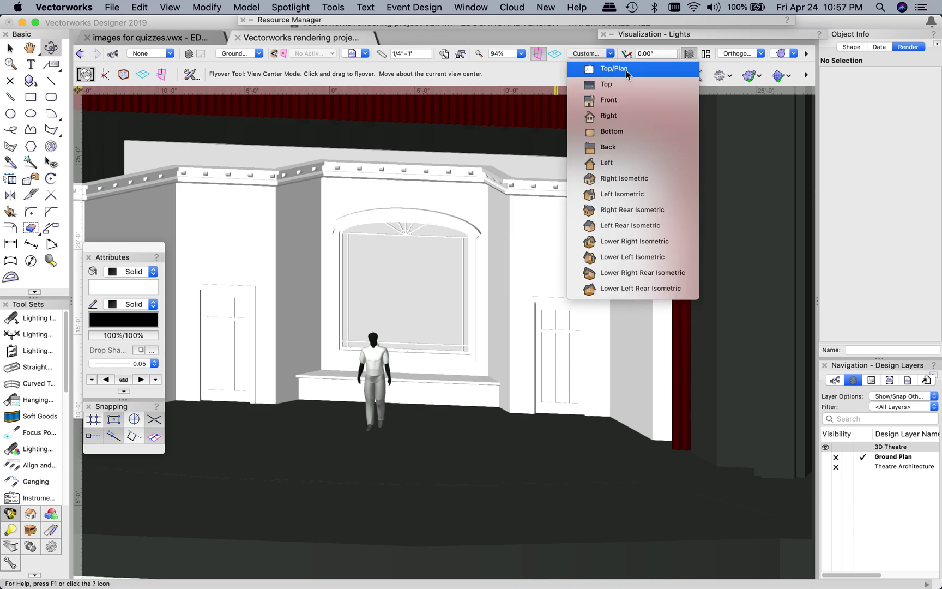
{"action": "left_click", "coordinate": [610, 101]}
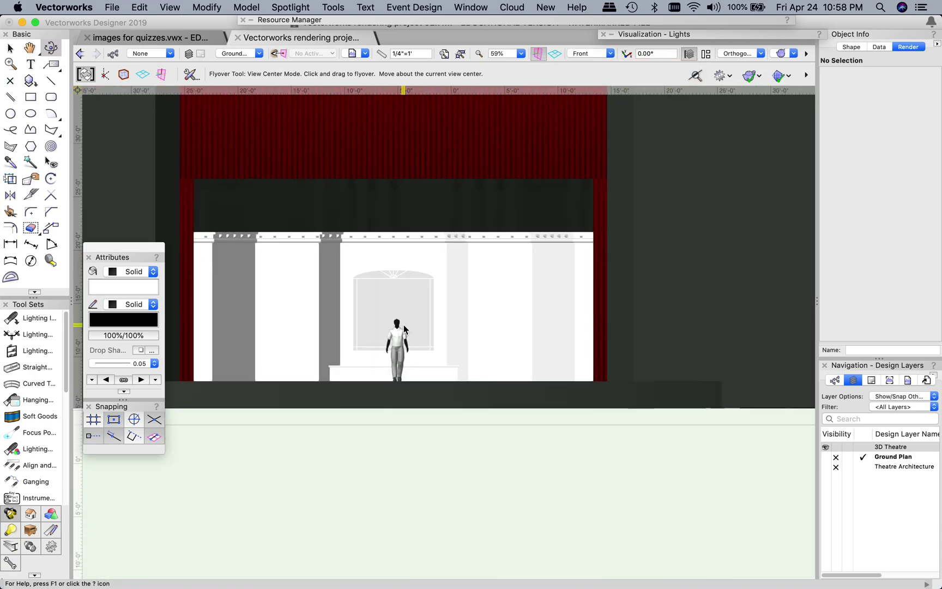
Nudge the front view slightly, then switch to the Right Isometric standard view
{"action": "key", "text": "space"}
{"action": "left_click_drag", "start_coordinate": [307, 301], "coordinate": [310, 300]}
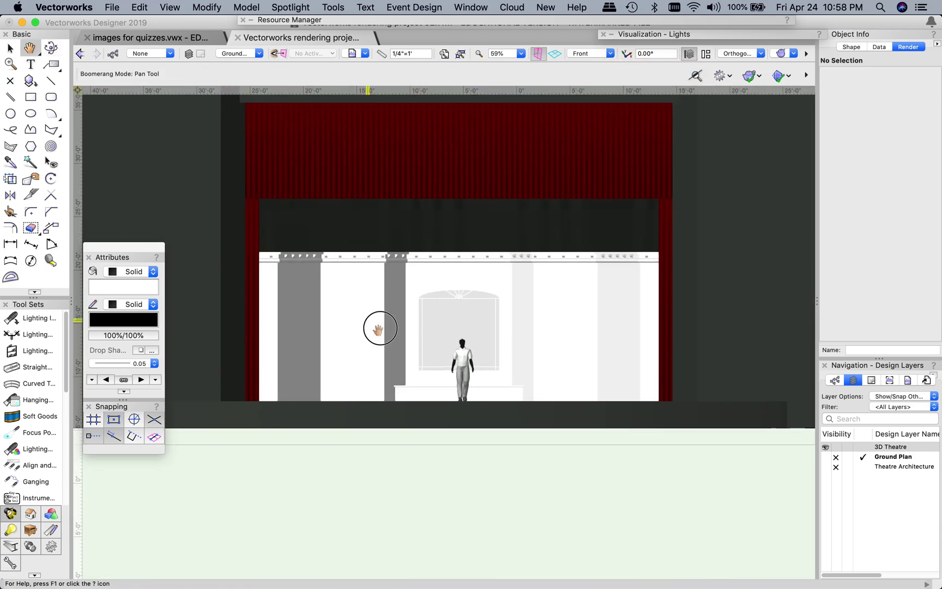
{"action": "middle_click_drag", "start_coordinate": [380, 329], "coordinate": [359, 314]}
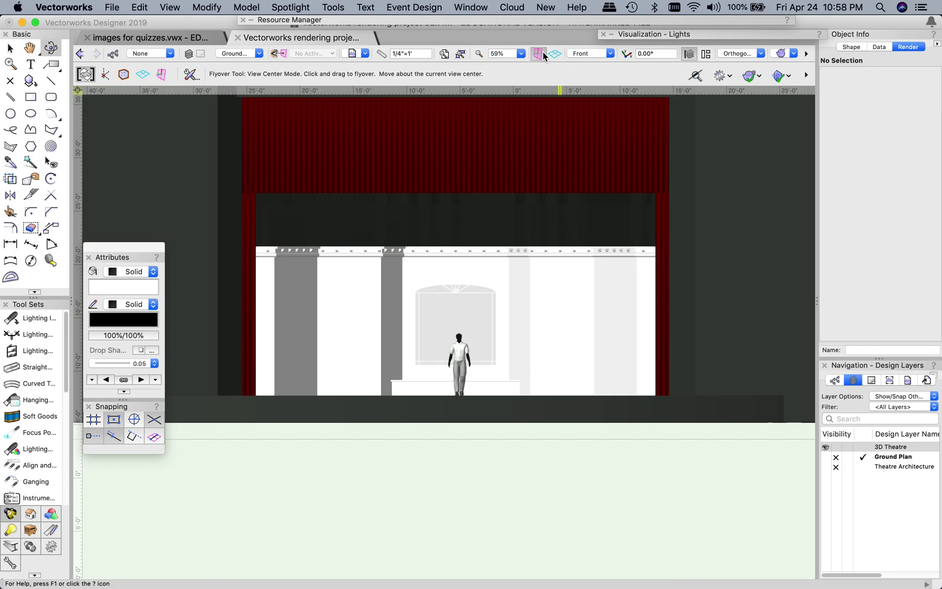
{"action": "left_click", "coordinate": [594, 59]}
{"action": "left_click", "coordinate": [623, 180]}
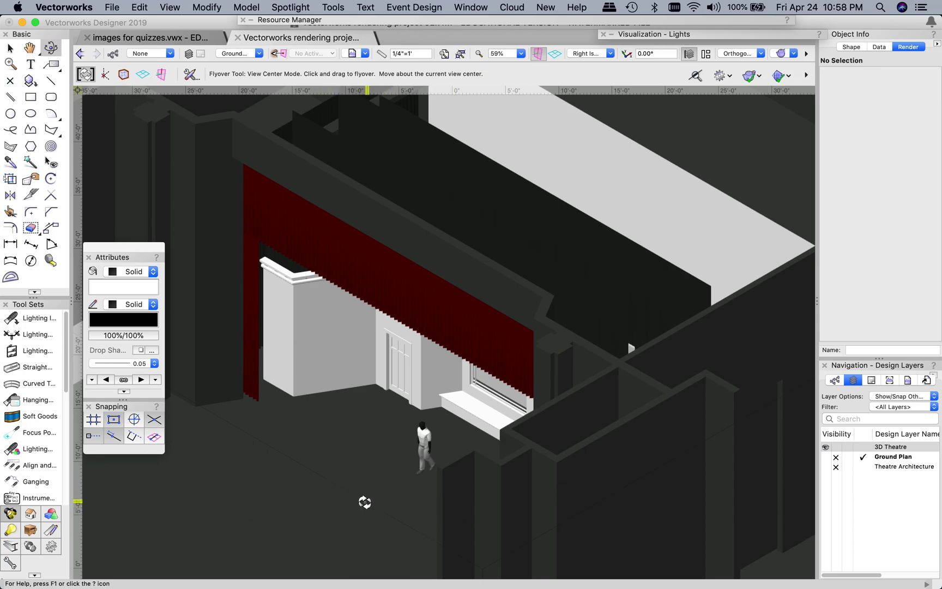
Fly back toward the stage front and snap to the standard Front view
{"action": "left_click_drag", "start_coordinate": [364, 502], "coordinate": [432, 447]}
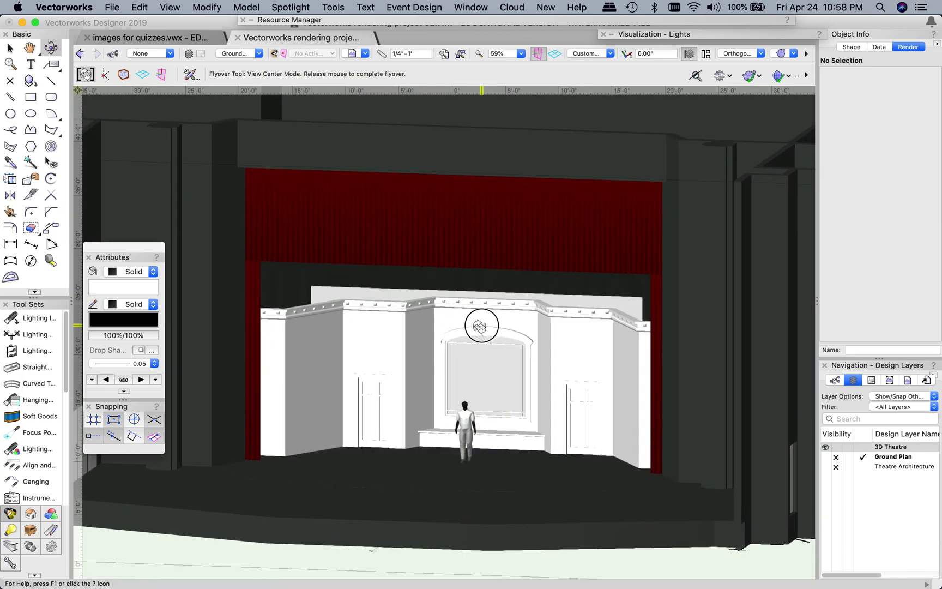
{"action": "mouse_move", "coordinate": [480, 326]}
{"action": "left_mouse_down"}
{"action": "mouse_move", "coordinate": [467, 326]}
{"action": "mouse_move", "coordinate": [520, 319]}
{"action": "mouse_move", "coordinate": [521, 339]}
{"action": "mouse_move", "coordinate": [496, 328]}
{"action": "left_mouse_up"}
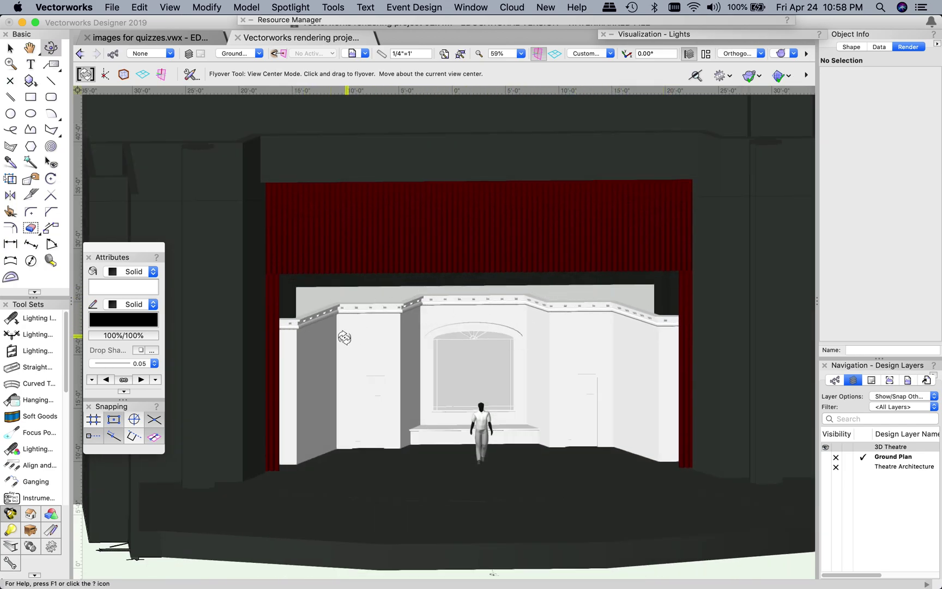
{"action": "left_click", "coordinate": [589, 54]}
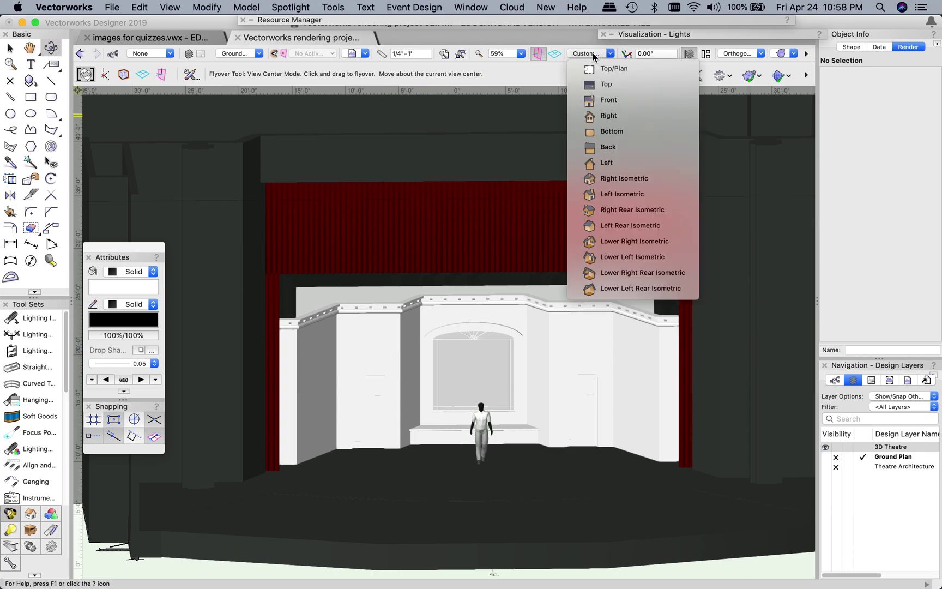
{"action": "left_click", "coordinate": [608, 99]}
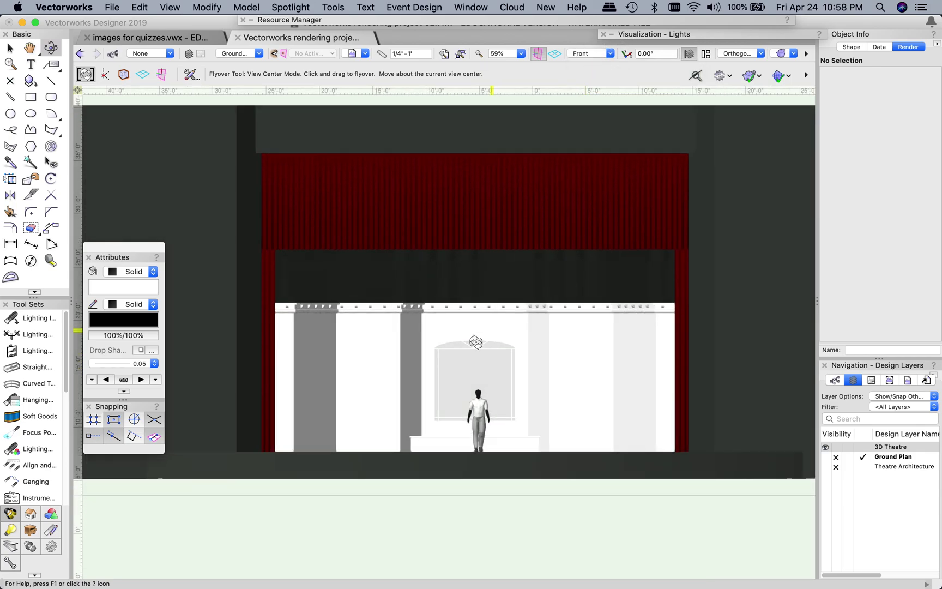
{"action": "left_click", "coordinate": [742, 54]}
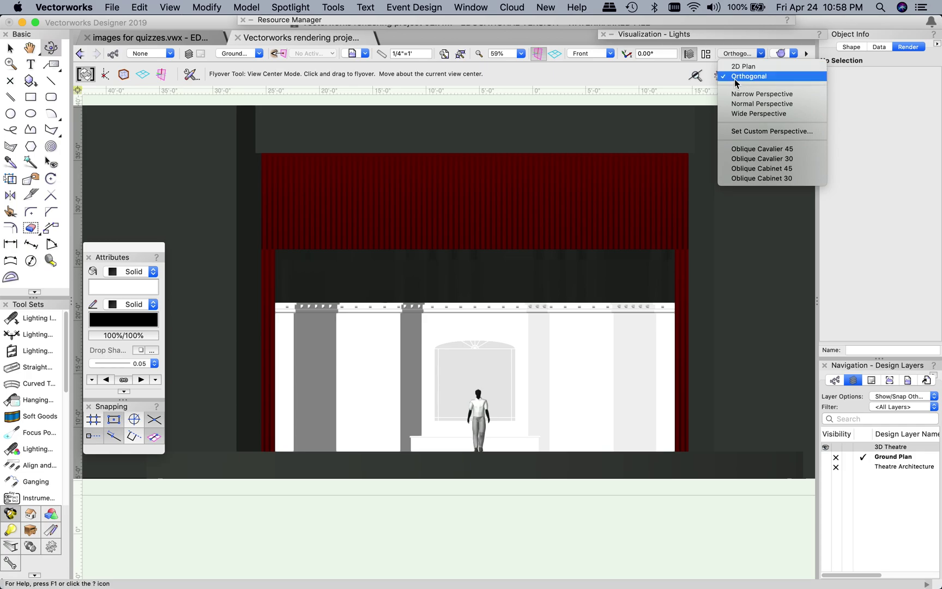
Switch to Normal Perspective projection and fly in closer to the set, levelling the view
{"action": "left_click", "coordinate": [745, 104]}
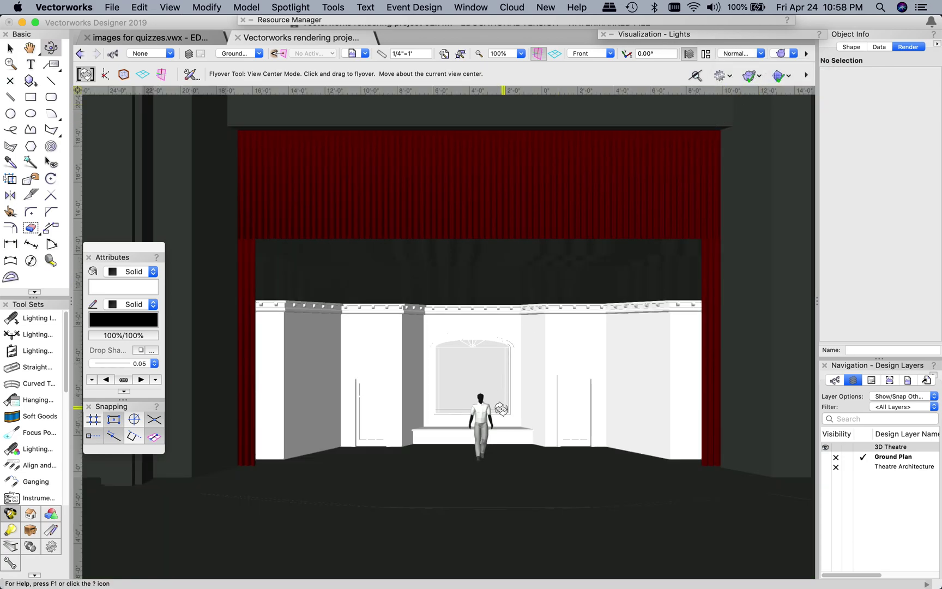
{"action": "left_click_drag", "start_coordinate": [562, 408], "coordinate": [528, 394]}
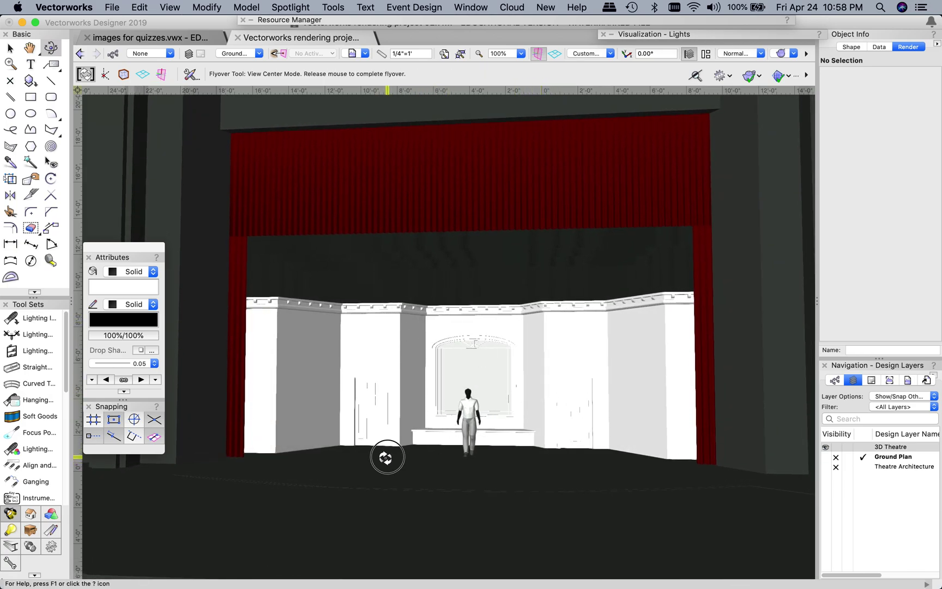
{"action": "left_click_drag", "start_coordinate": [387, 457], "coordinate": [400, 458]}
{"action": "left_click_drag", "start_coordinate": [535, 395], "coordinate": [521, 391]}
{"action": "left_click_drag", "start_coordinate": [517, 349], "coordinate": [514, 327]}
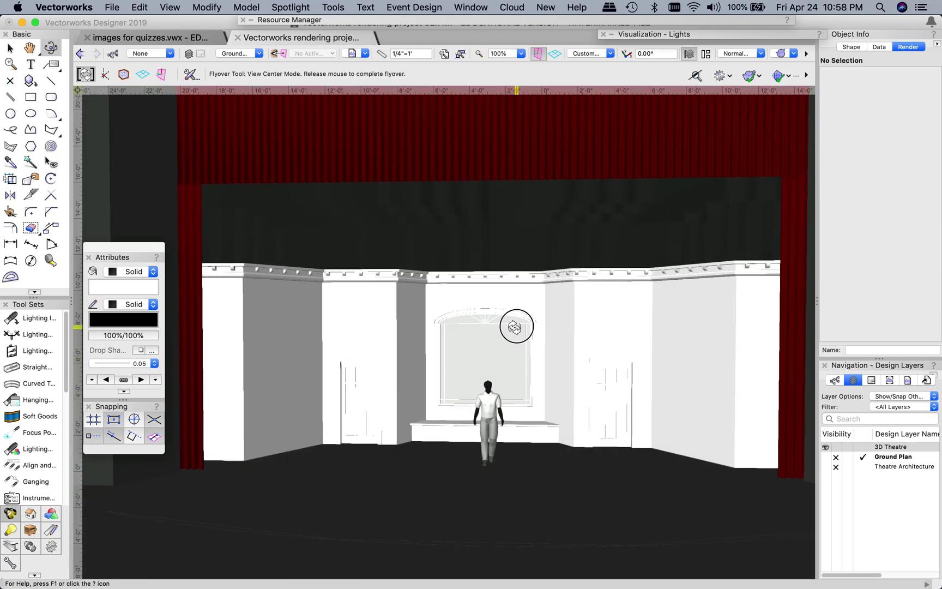
{"action": "left_click_drag", "start_coordinate": [483, 450], "coordinate": [475, 428]}
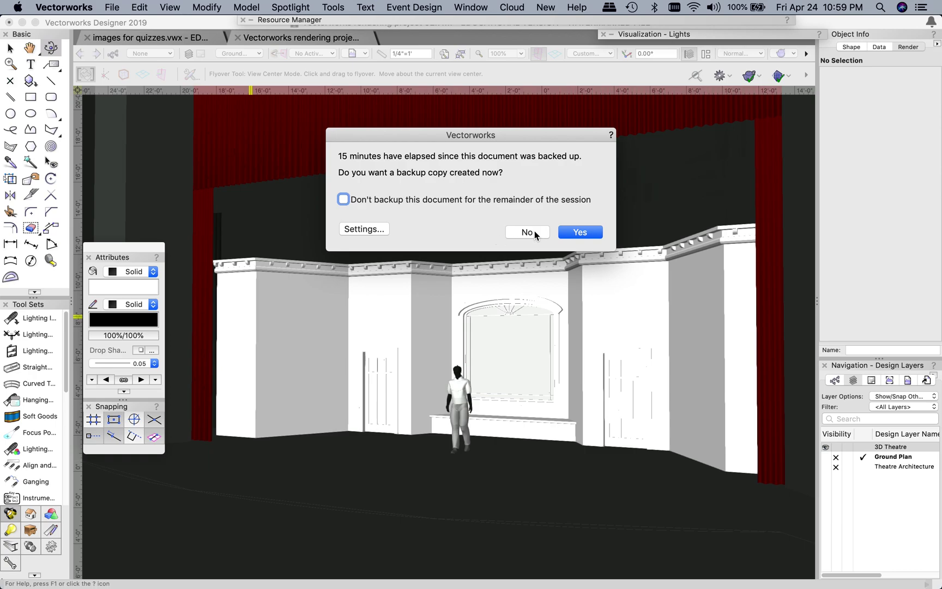
Accept the backup copy, then fly and pan to recentre the set within the drapes
{"action": "left_click", "coordinate": [580, 232]}
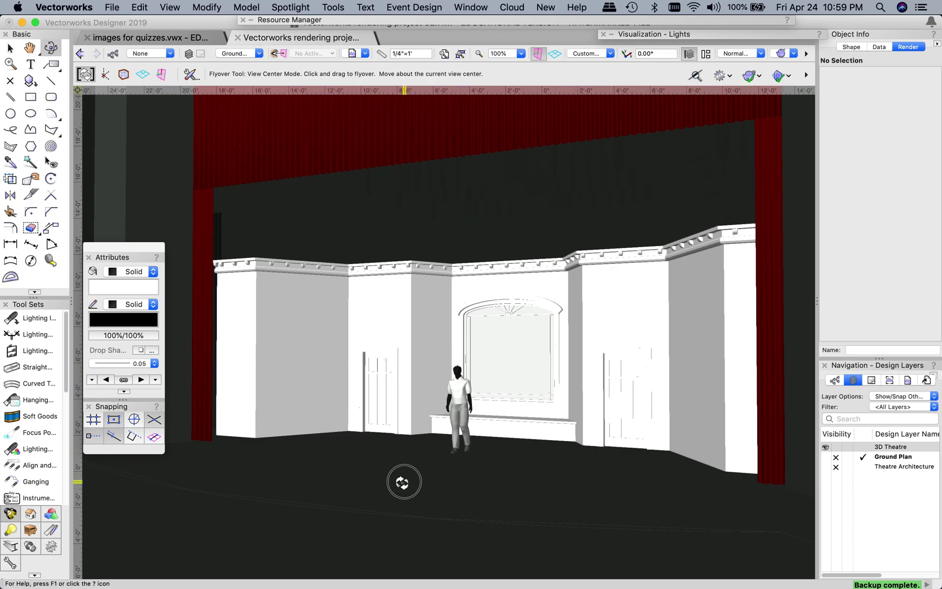
{"action": "mouse_move", "coordinate": [403, 482]}
{"action": "left_mouse_down"}
{"action": "mouse_move", "coordinate": [415, 459]}
{"action": "mouse_move", "coordinate": [412, 489]}
{"action": "left_mouse_up"}
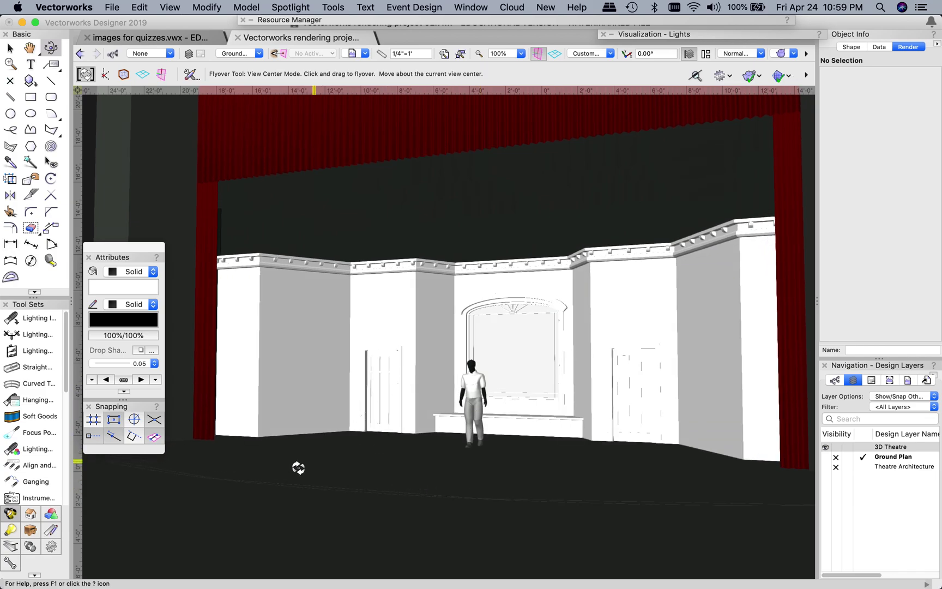
{"action": "left_click_drag", "start_coordinate": [298, 468], "coordinate": [328, 477]}
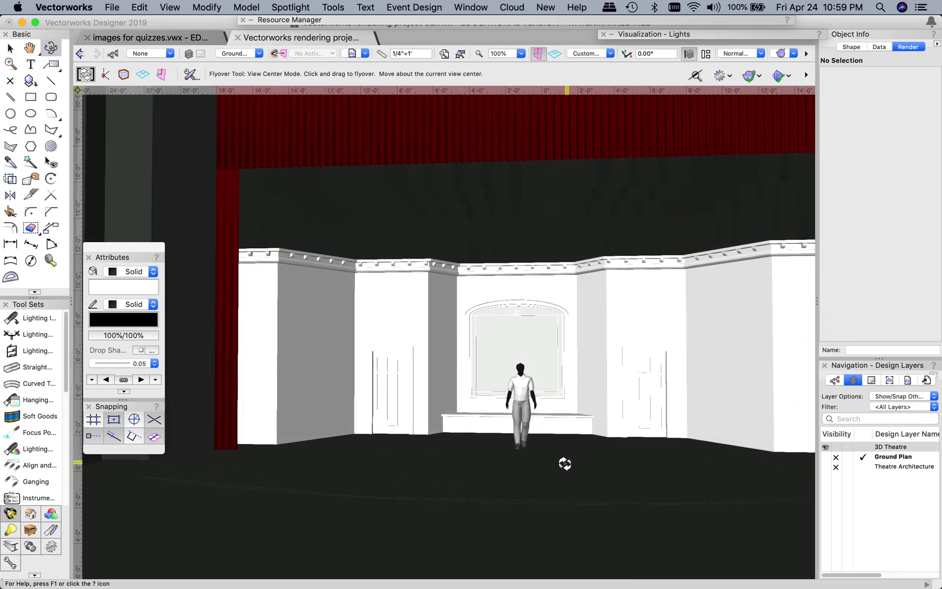
{"action": "key", "text": "space"}
{"action": "left_click_drag", "start_coordinate": [576, 459], "coordinate": [516, 433]}
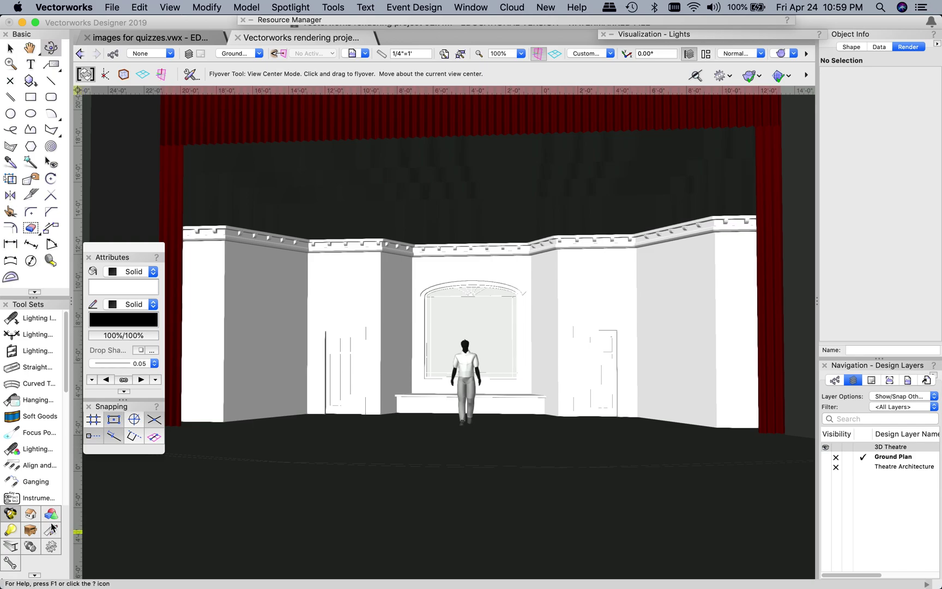
{"action": "left_click", "coordinate": [13, 530]}
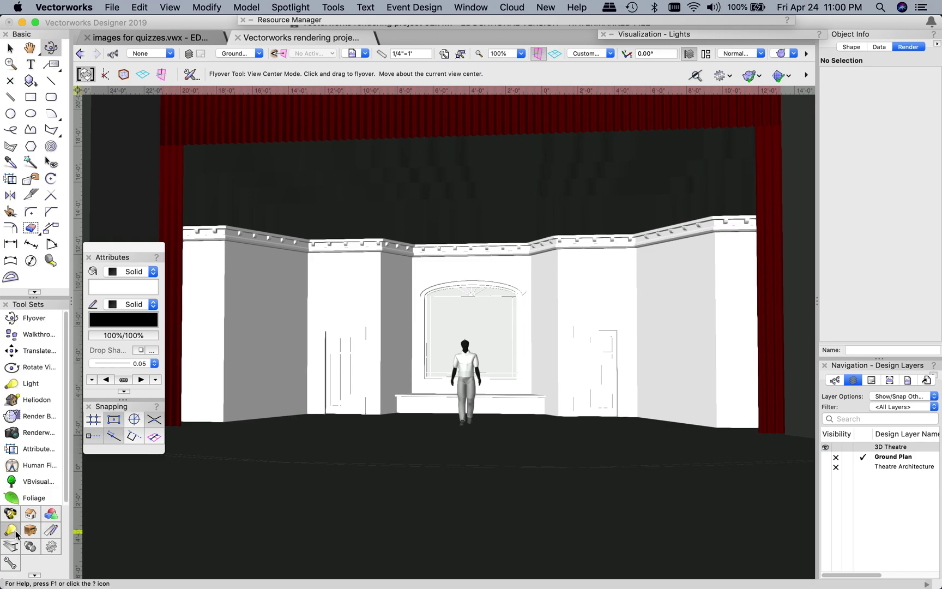
With the Walkthrough tool, walk toward the set walls and turn toward the red curtain
{"action": "left_click", "coordinate": [30, 338]}
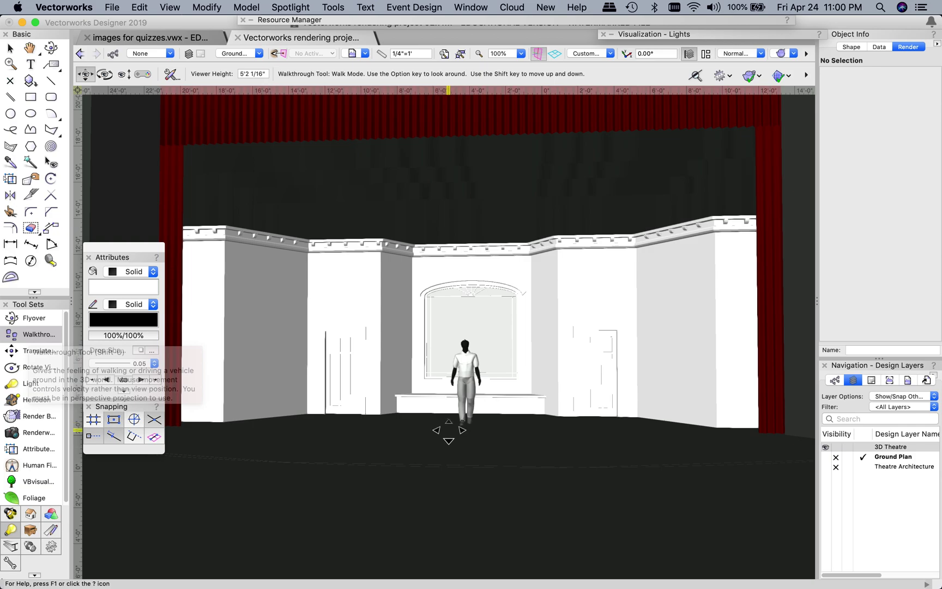
{"action": "left_click_drag", "start_coordinate": [453, 409], "coordinate": [451, 379]}
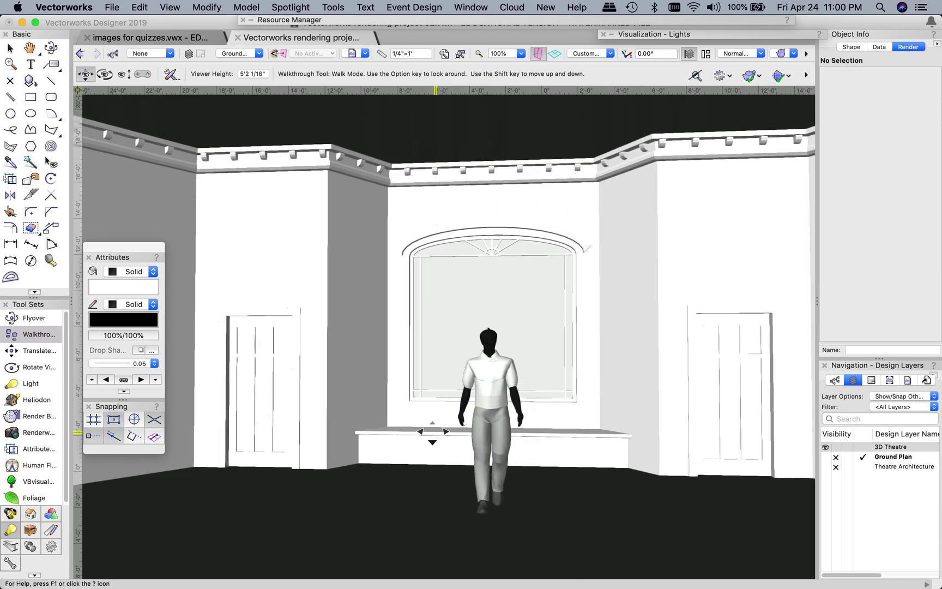
{"action": "left_click_drag", "start_coordinate": [433, 430], "coordinate": [429, 463]}
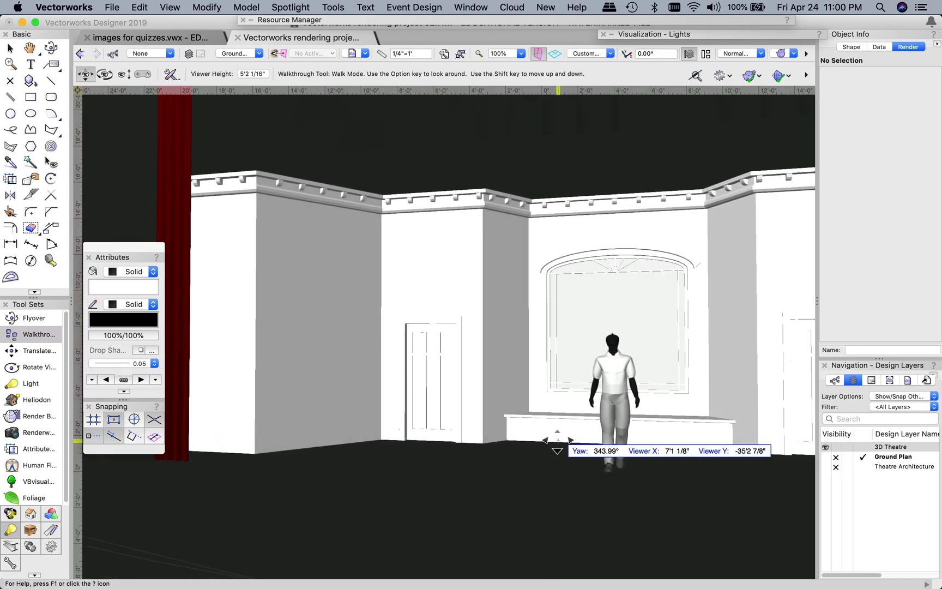
{"action": "left_click_drag", "start_coordinate": [557, 440], "coordinate": [554, 376]}
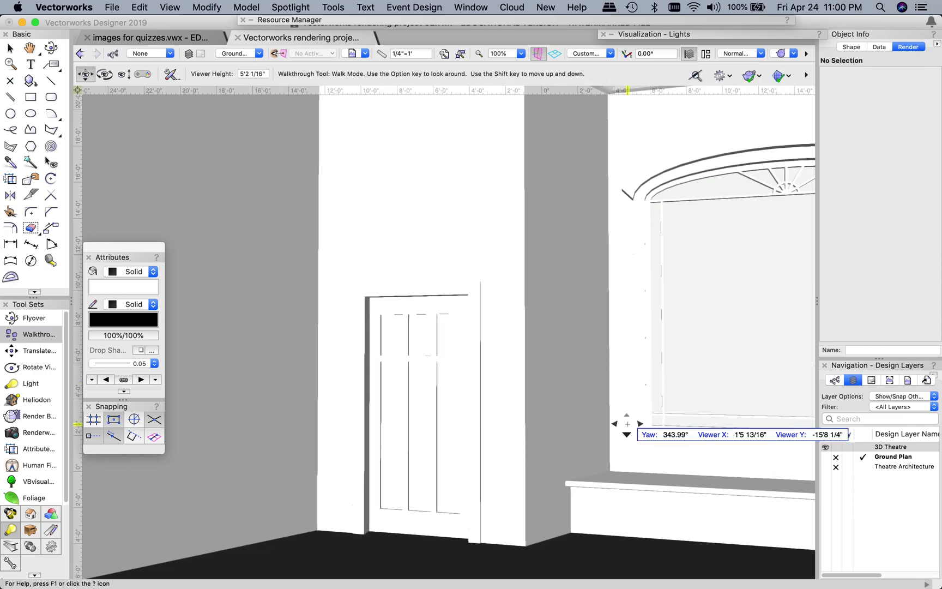
{"action": "left_click_drag", "start_coordinate": [627, 423], "coordinate": [734, 418]}
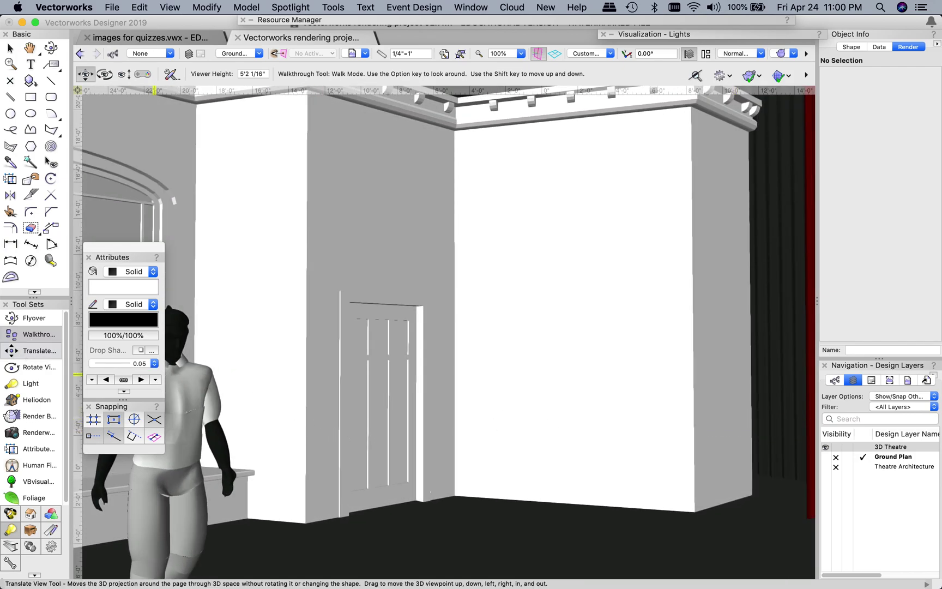
Walk past the door and window, turning right until facing a plain wall
{"action": "left_click_drag", "start_coordinate": [315, 407], "coordinate": [223, 435]}
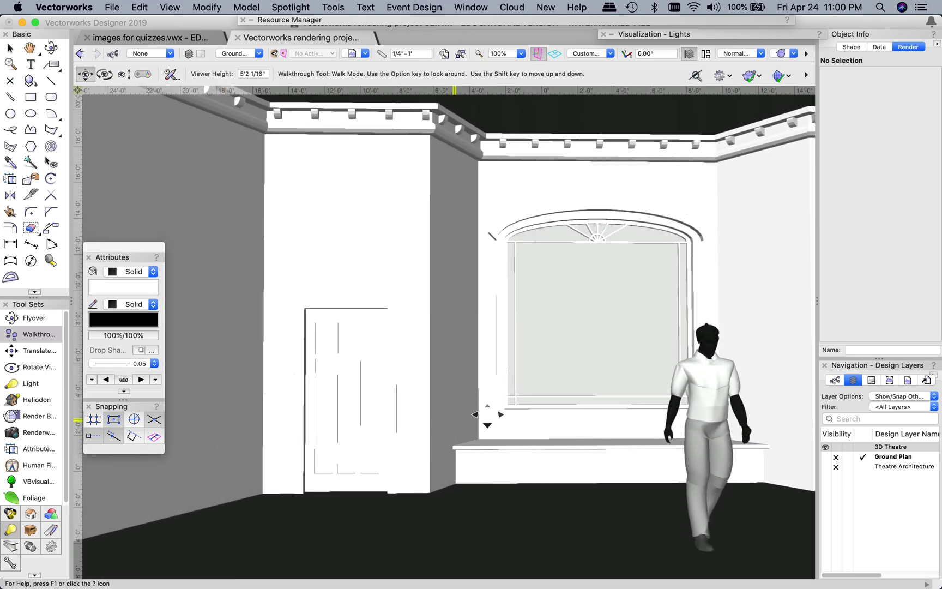
{"action": "left_click_drag", "start_coordinate": [375, 410], "coordinate": [522, 368]}
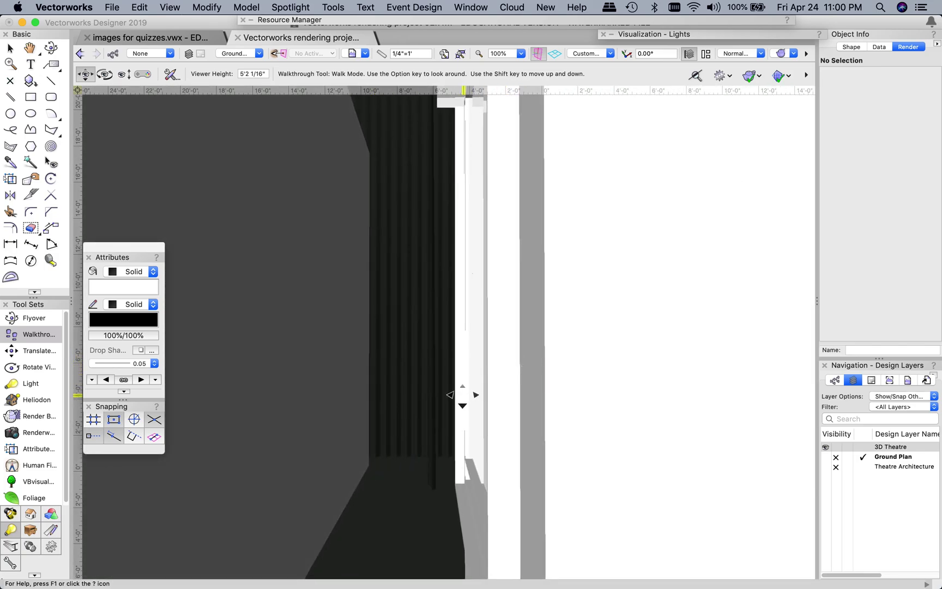
{"action": "left_click_drag", "start_coordinate": [482, 394], "coordinate": [534, 442]}
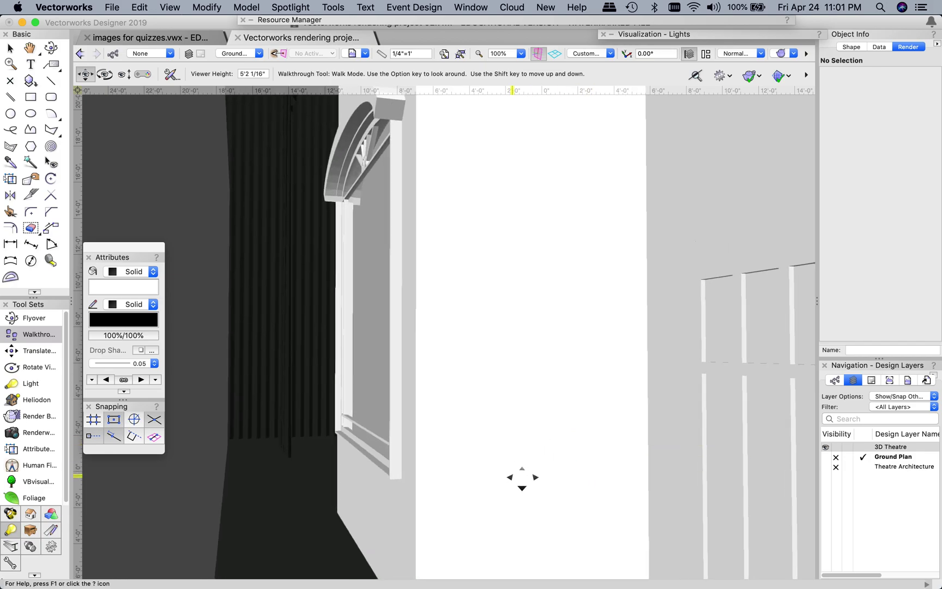
{"action": "left_click_drag", "start_coordinate": [533, 483], "coordinate": [670, 457]}
{"action": "left_click_drag", "start_coordinate": [649, 362], "coordinate": [770, 327]}
{"action": "left_click_drag", "start_coordinate": [570, 366], "coordinate": [570, 366]}
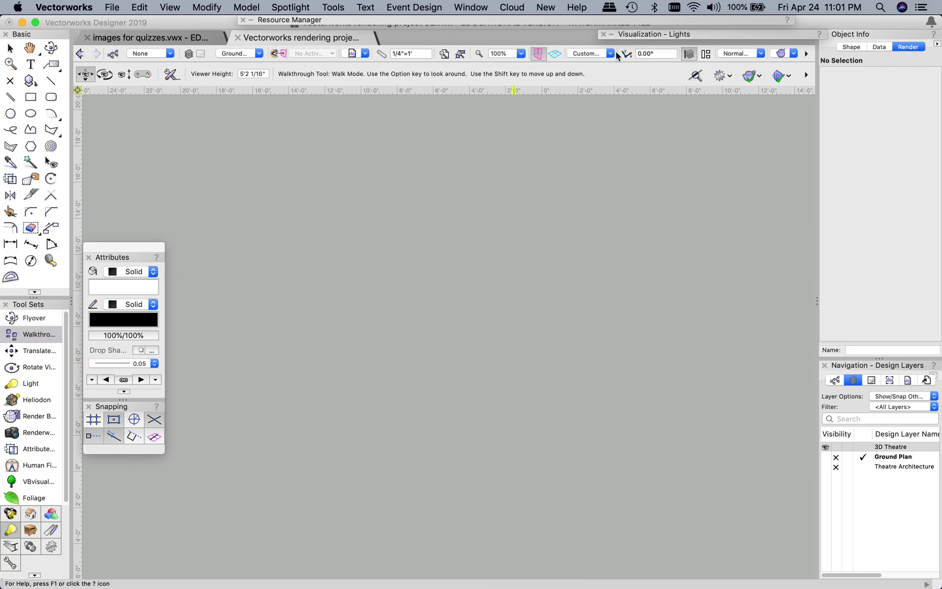
Switch to the Front standard view and pan the stage up and left
{"action": "left_click", "coordinate": [593, 53]}
{"action": "left_click", "coordinate": [611, 100]}
{"action": "left_click_drag", "start_coordinate": [625, 401], "coordinate": [467, 314]}
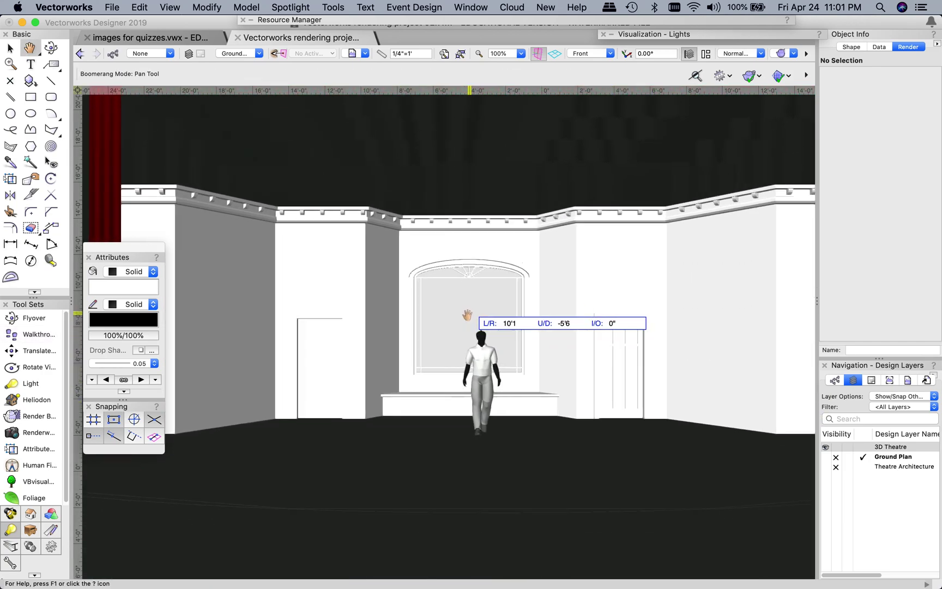
{"action": "left_click_drag", "start_coordinate": [522, 280], "coordinate": [509, 255]}
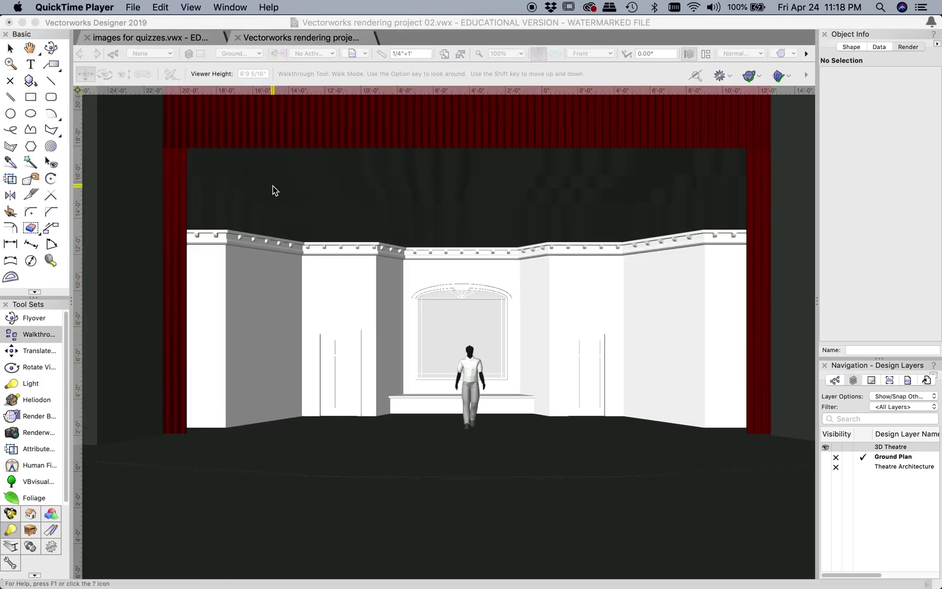
{"action": "left_click", "coordinate": [272, 185]}
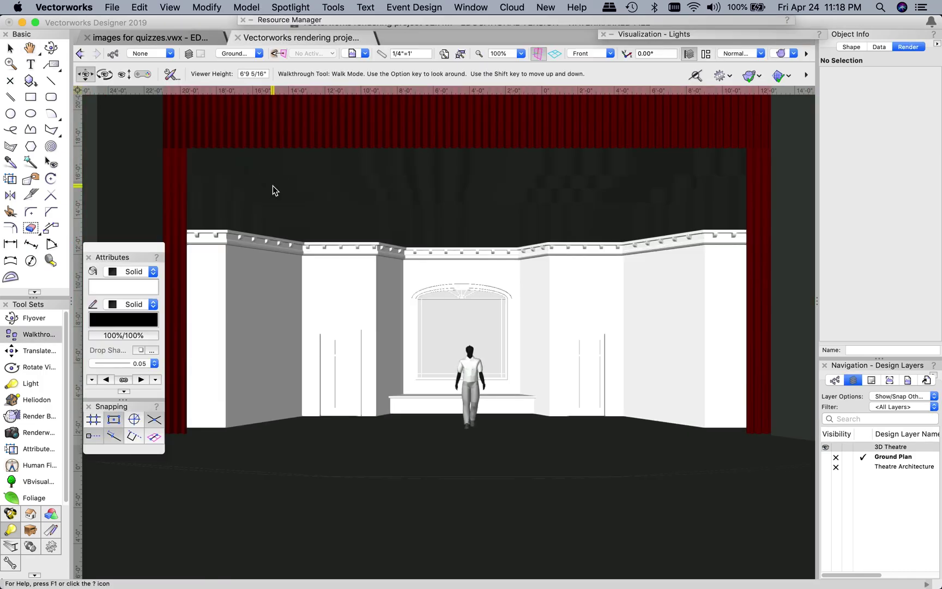
Use Translate View to slide the viewpoint into a centred front perspective framed by the drapes
{"action": "left_click", "coordinate": [30, 353]}
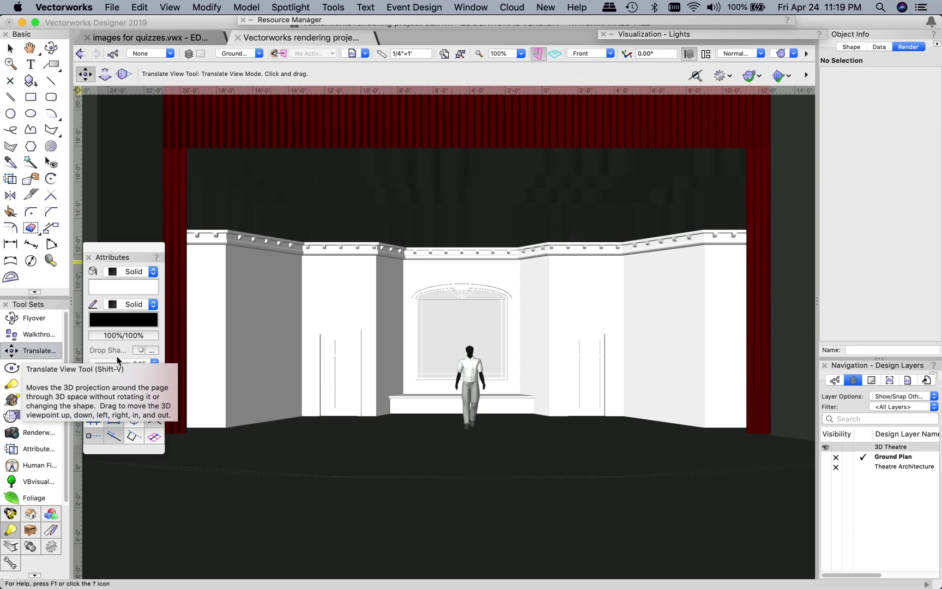
{"action": "left_click_drag", "start_coordinate": [427, 430], "coordinate": [425, 395]}
{"action": "left_click_drag", "start_coordinate": [516, 355], "coordinate": [440, 329]}
Rotate the stage to view it from slightly below, then fly the view around it
{"action": "left_click", "coordinate": [39, 350]}
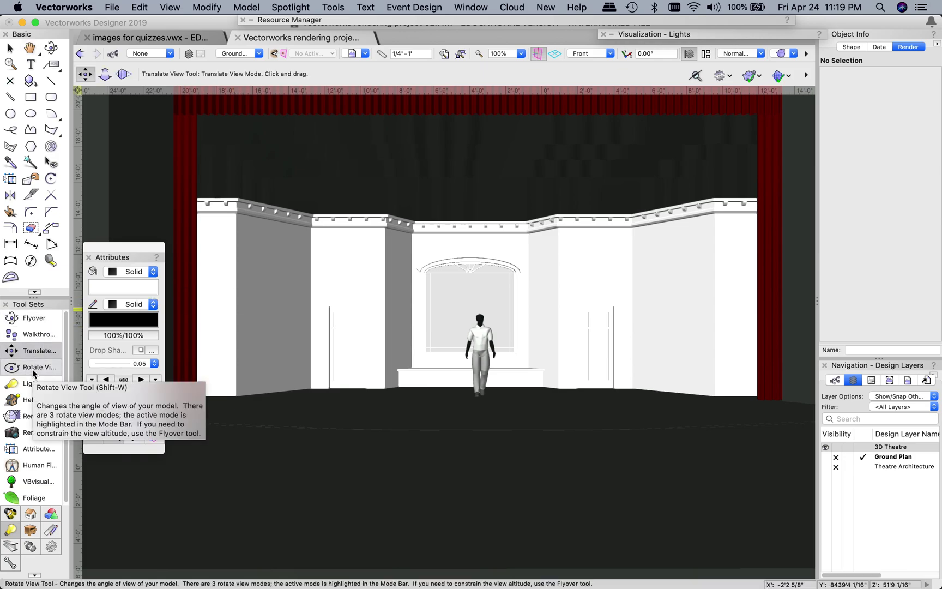
{"action": "left_click", "coordinate": [26, 374]}
{"action": "mouse_move", "coordinate": [459, 370]}
{"action": "left_mouse_down"}
{"action": "mouse_move", "coordinate": [438, 381]}
{"action": "mouse_move", "coordinate": [479, 376]}
{"action": "mouse_move", "coordinate": [451, 379]}
{"action": "left_mouse_up"}
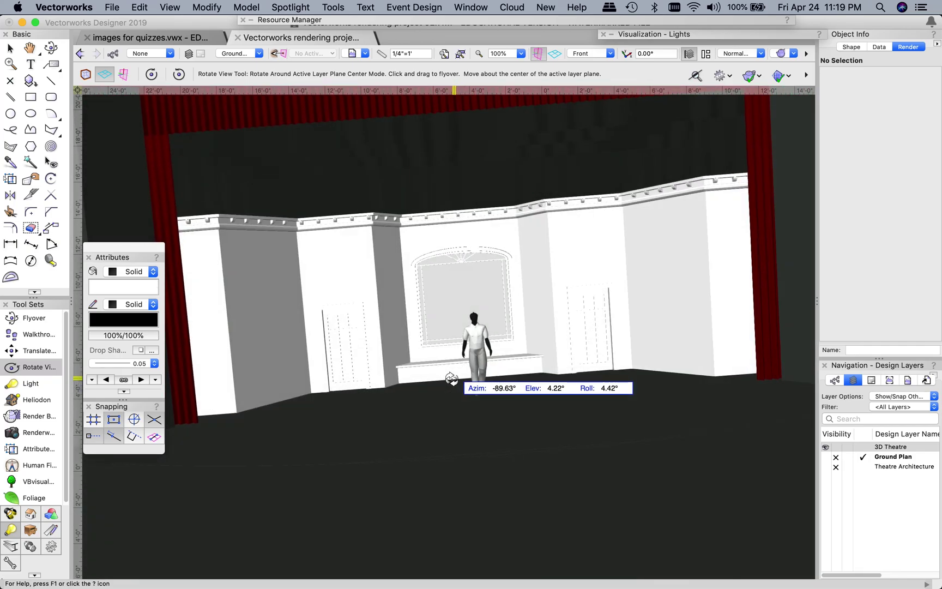
{"action": "left_click", "coordinate": [50, 47]}
{"action": "mouse_move", "coordinate": [373, 316]}
{"action": "left_mouse_down"}
{"action": "mouse_move", "coordinate": [331, 299]}
{"action": "mouse_move", "coordinate": [431, 300]}
{"action": "mouse_move", "coordinate": [408, 321]}
{"action": "mouse_move", "coordinate": [375, 326]}
{"action": "mouse_move", "coordinate": [364, 301]}
{"action": "left_mouse_up"}
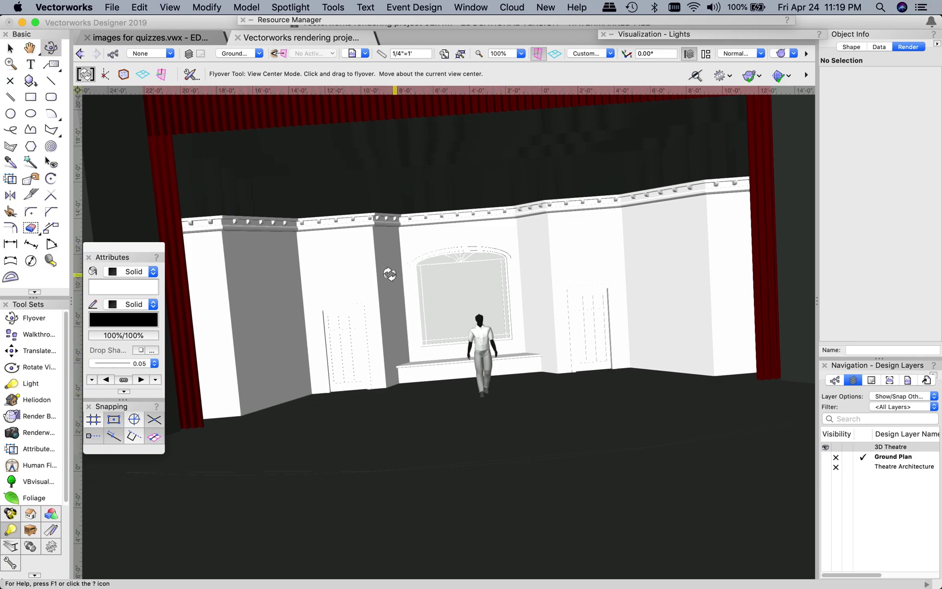
{"action": "left_click_drag", "start_coordinate": [542, 374], "coordinate": [504, 374]}
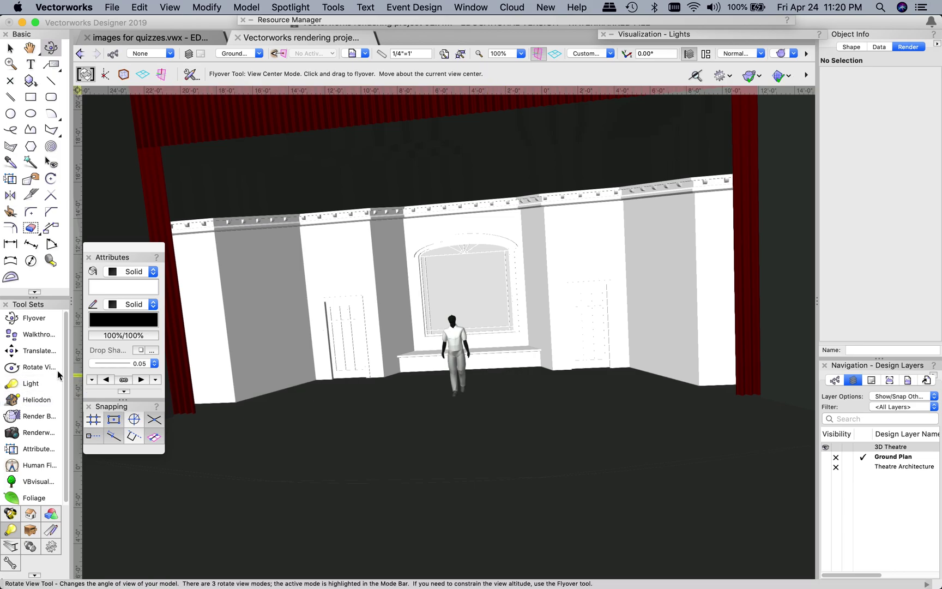
Rotate the view around the layer centre, then pan it slightly to an angled full-set view
{"action": "left_click", "coordinate": [25, 367]}
{"action": "left_click_drag", "start_coordinate": [399, 384], "coordinate": [466, 385]}
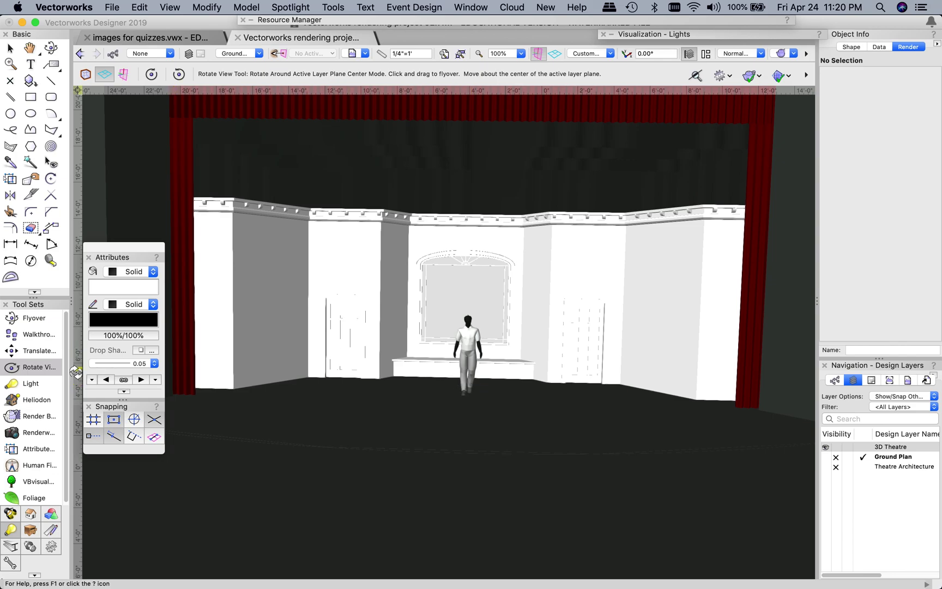
{"action": "left_click", "coordinate": [25, 320]}
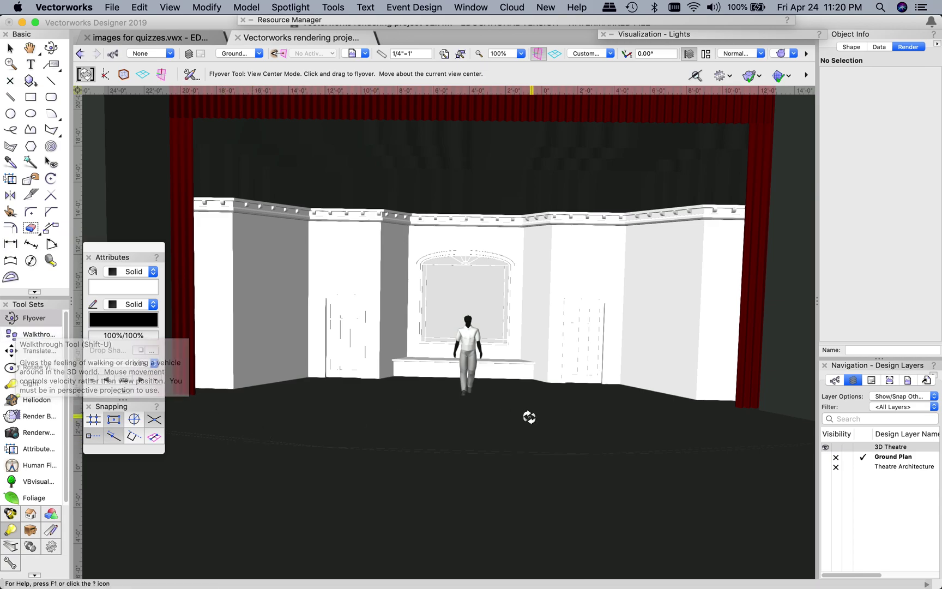
{"action": "key", "text": "space"}
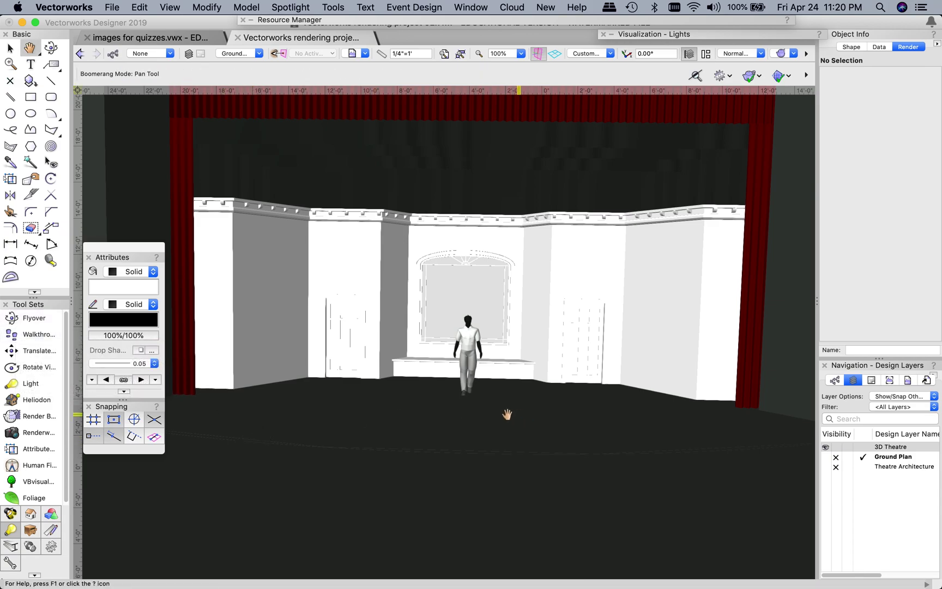
{"action": "mouse_move", "coordinate": [506, 411]}
{"action": "left_mouse_down"}
{"action": "mouse_move", "coordinate": [436, 391]}
{"action": "mouse_move", "coordinate": [567, 378]}
{"action": "mouse_move", "coordinate": [572, 361]}
{"action": "mouse_move", "coordinate": [525, 374]}
{"action": "mouse_move", "coordinate": [500, 395]}
{"action": "mouse_move", "coordinate": [506, 400]}
{"action": "left_mouse_up"}
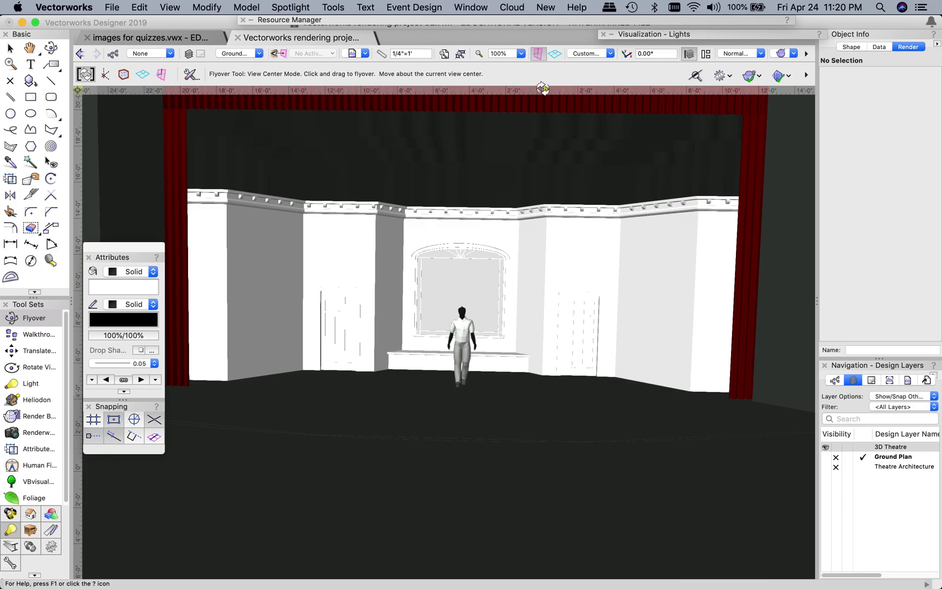
Show the set as the flat Top/Plan drawing
{"action": "left_click", "coordinate": [590, 56]}
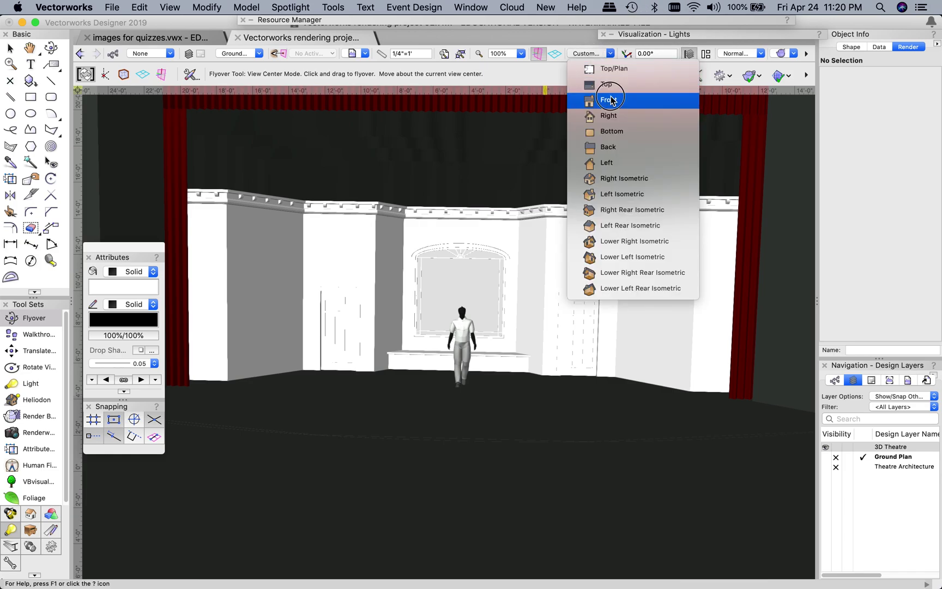
{"action": "left_click", "coordinate": [383, 213]}
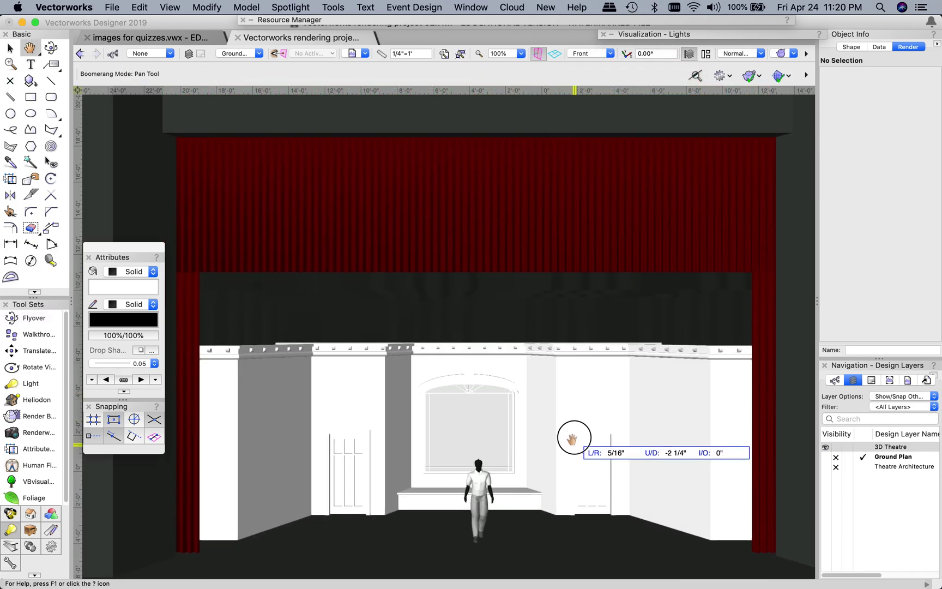
{"action": "left_click_drag", "start_coordinate": [567, 378], "coordinate": [575, 335]}
{"action": "left_click", "coordinate": [586, 54]}
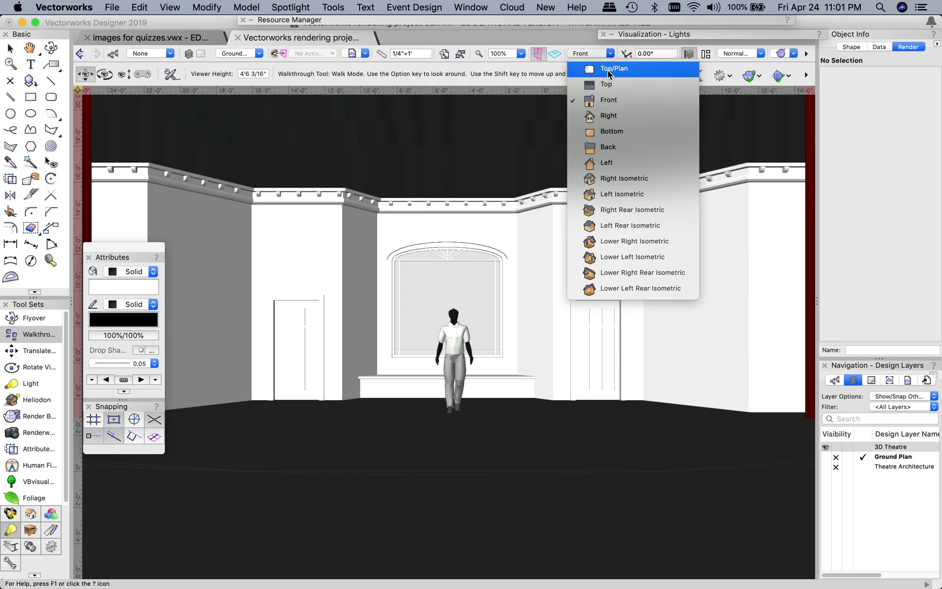
{"action": "left_click", "coordinate": [608, 71]}
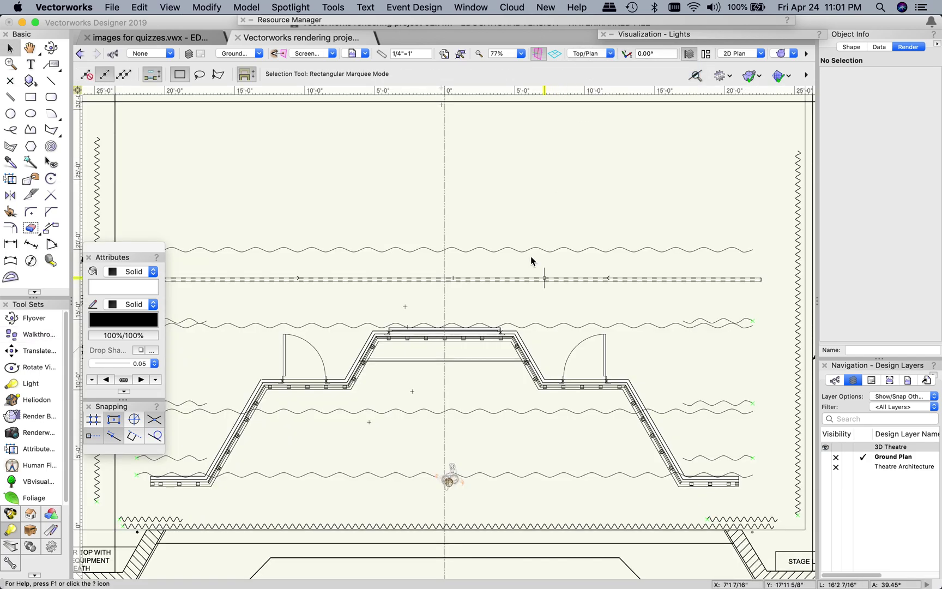
Switch to the Front elevation and pan it up slightly
{"action": "left_click", "coordinate": [735, 53]}
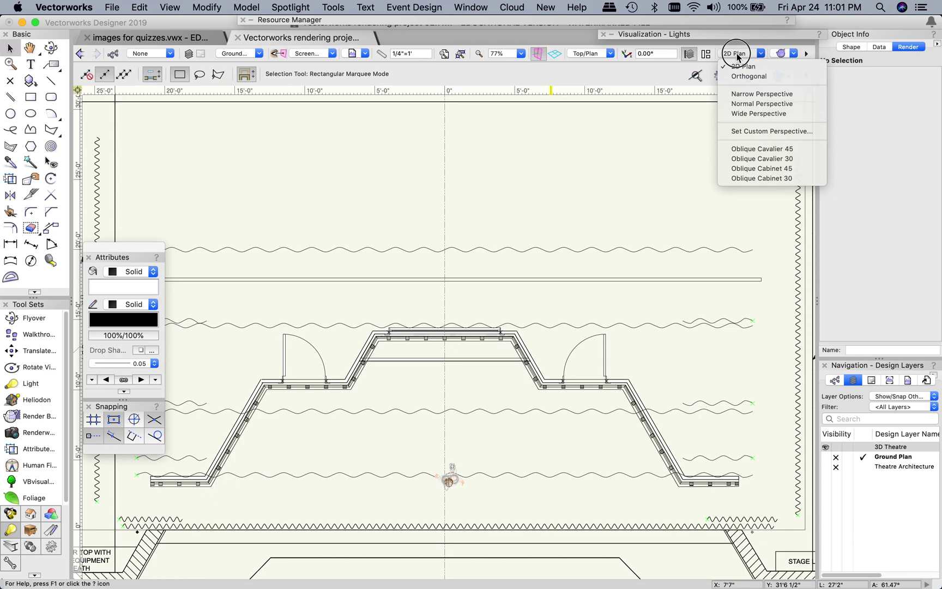
{"action": "left_click", "coordinate": [737, 55]}
{"action": "left_click", "coordinate": [586, 54]}
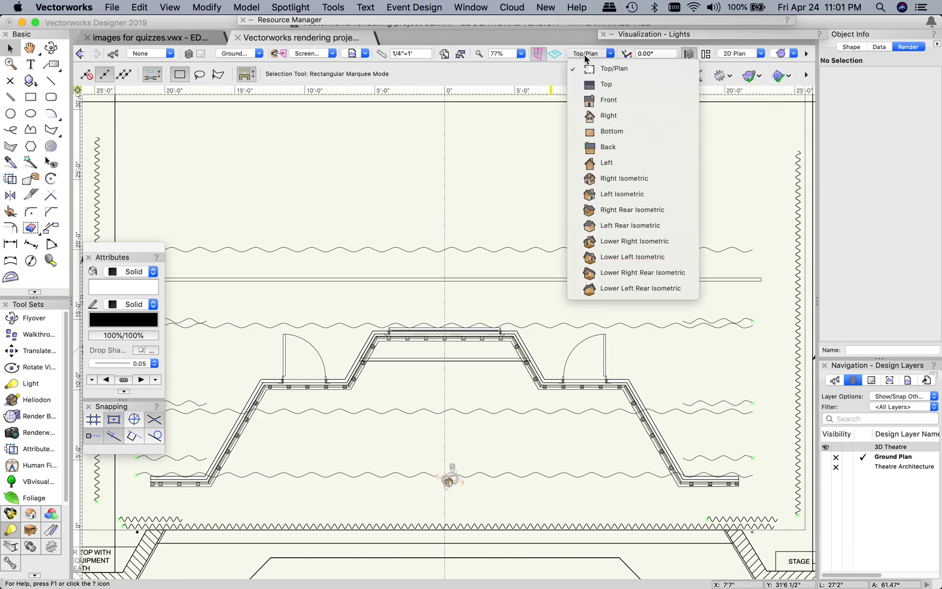
{"action": "left_click", "coordinate": [606, 103]}
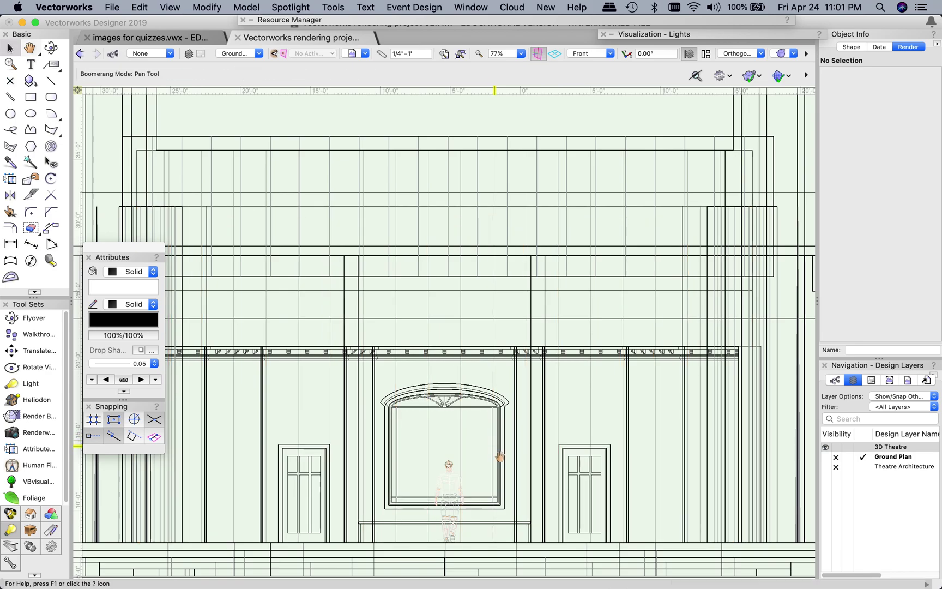
{"action": "mouse_move", "coordinate": [500, 457]}
{"action": "left_mouse_down"}
{"action": "mouse_move", "coordinate": [510, 354]}
{"action": "mouse_move", "coordinate": [524, 337]}
{"action": "left_mouse_up"}
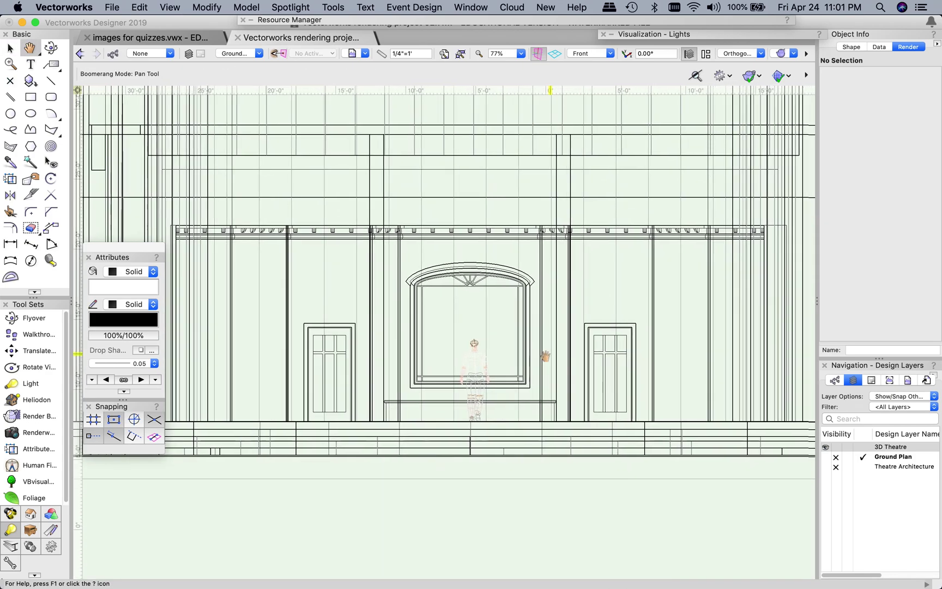
{"action": "left_click", "coordinate": [740, 55]}
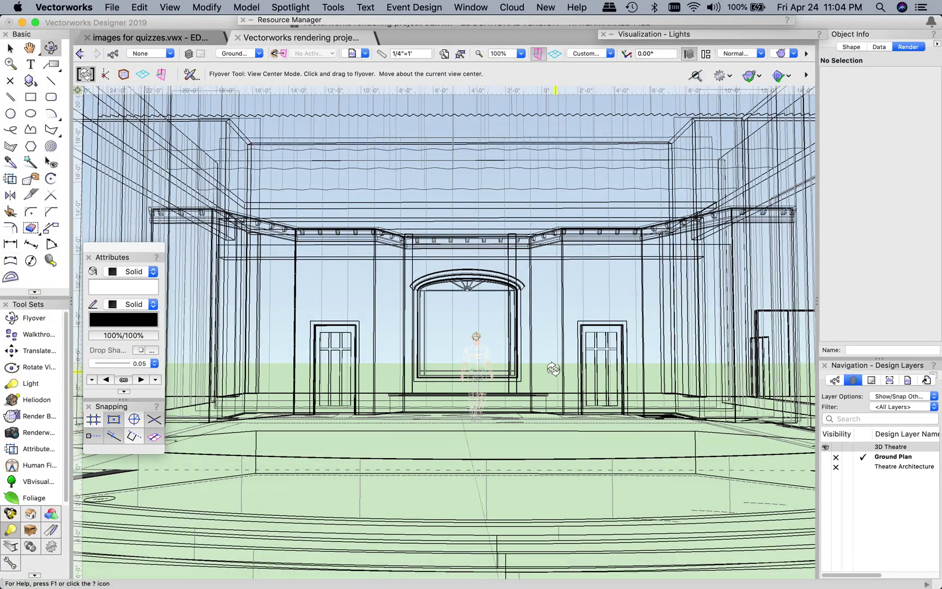
Fly the wireframe perspective around until the back wall's arched window and doors face front
{"action": "left_click_drag", "start_coordinate": [554, 369], "coordinate": [553, 408]}
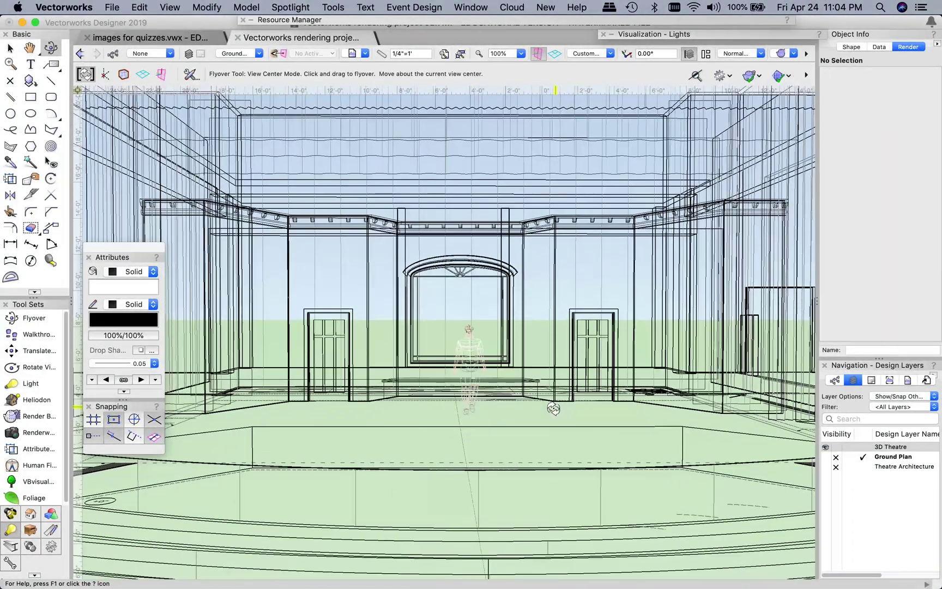